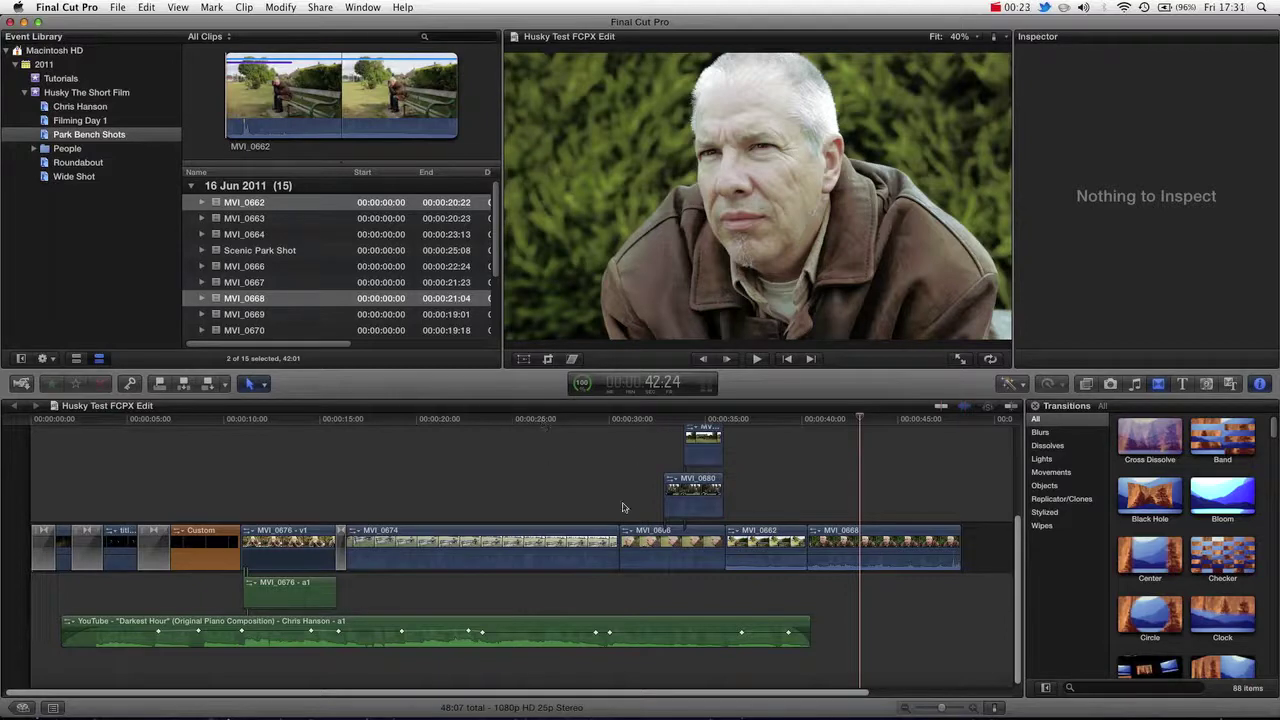
Scrub to the split-screen section near 30 seconds and play it through to 35 seconds.
left_click(282, 420)
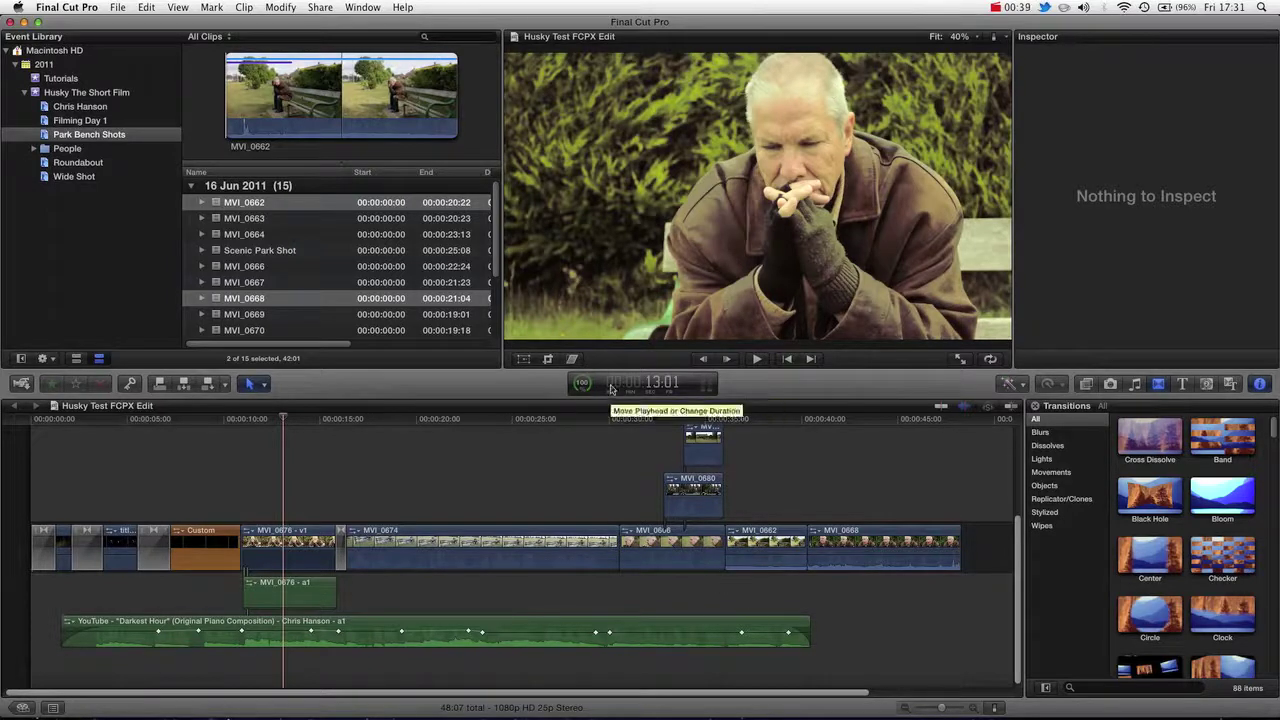
left_click(654, 419)
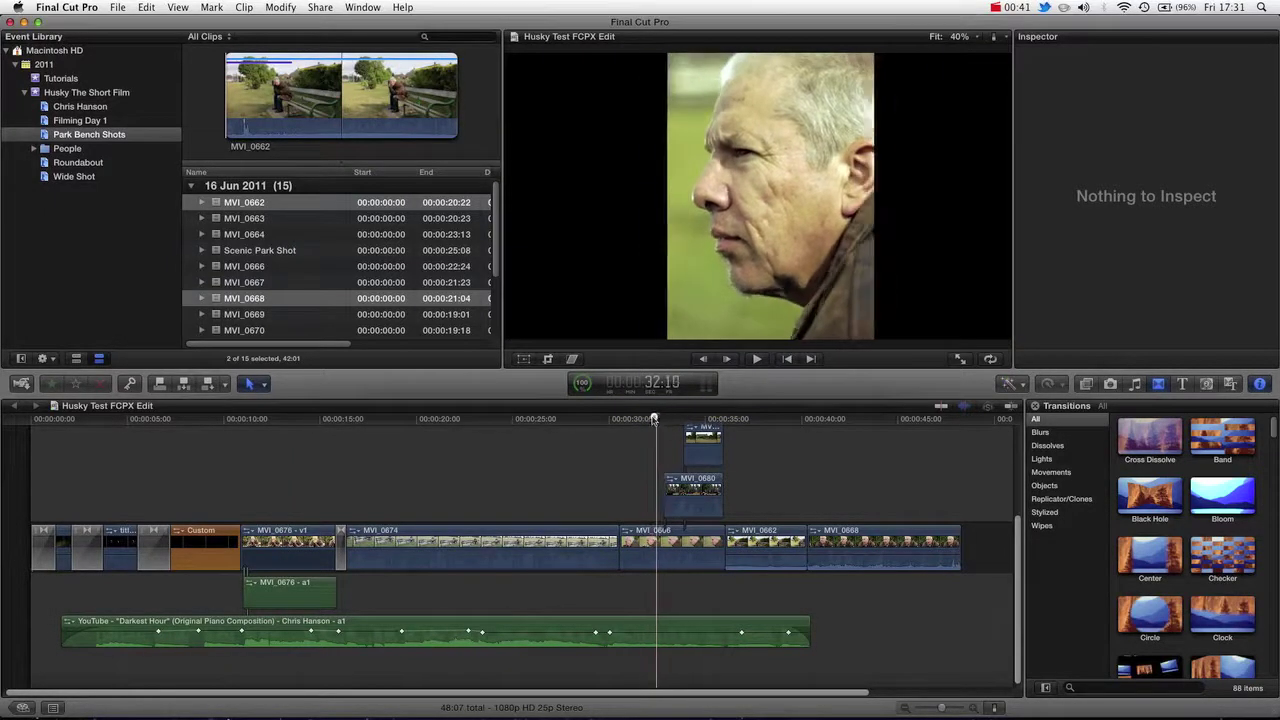
left_click_drag(654, 419, 621, 419)
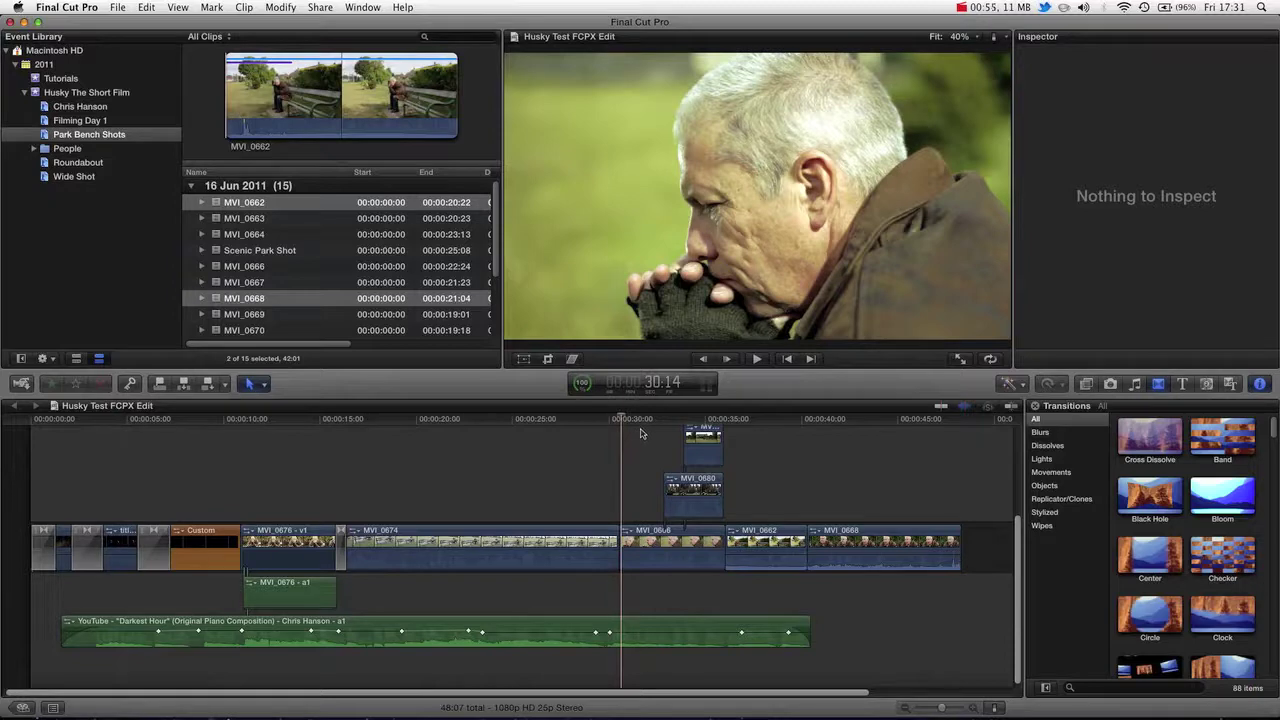
left_click_drag(652, 420, 613, 421)
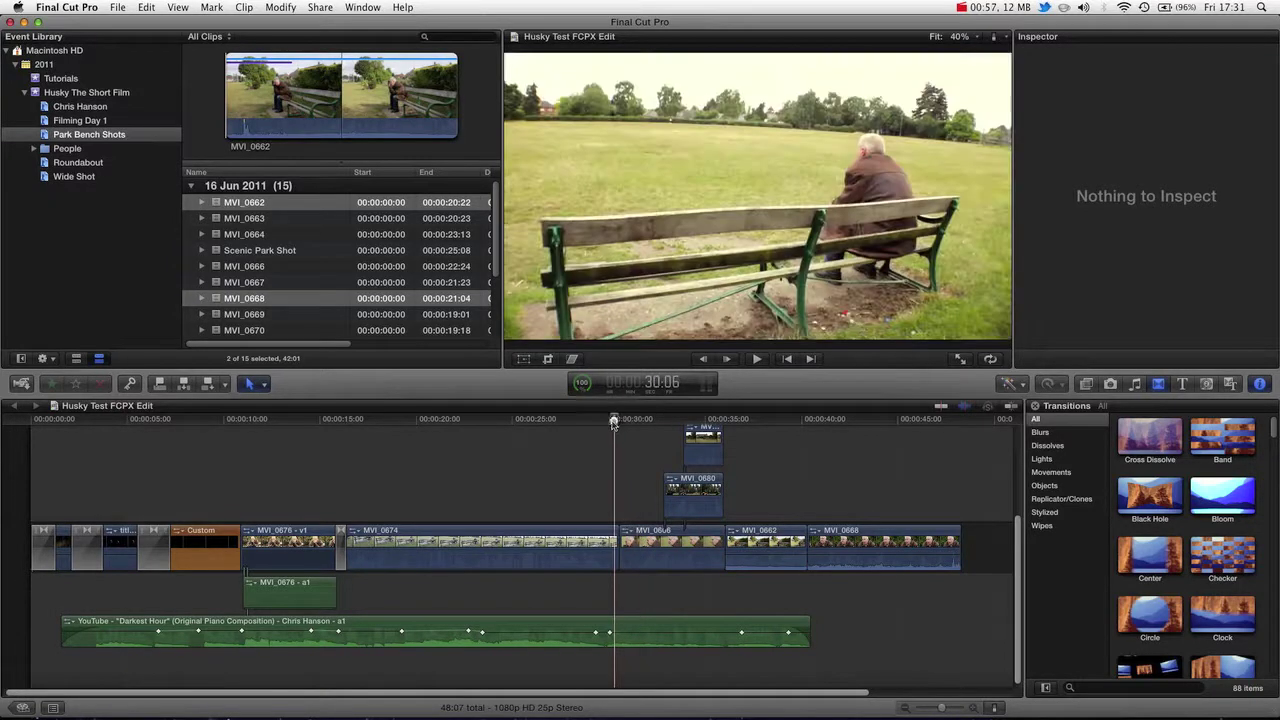
key("space")
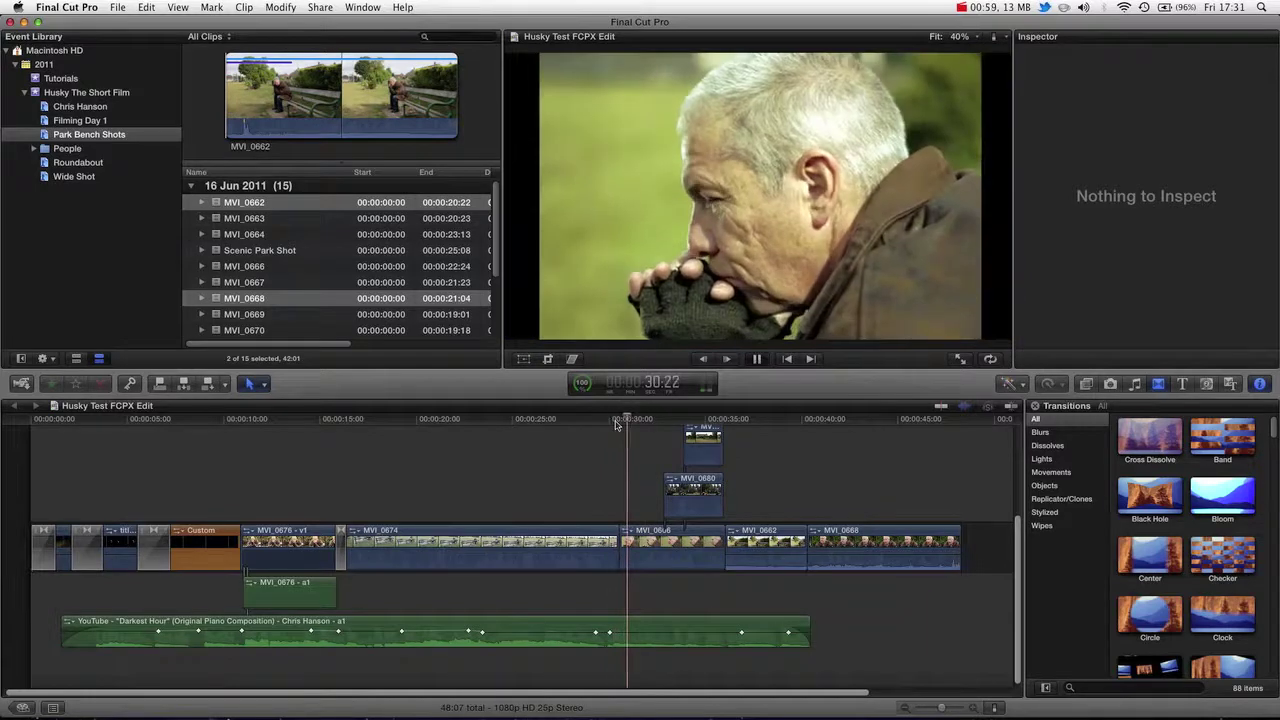
key("space")
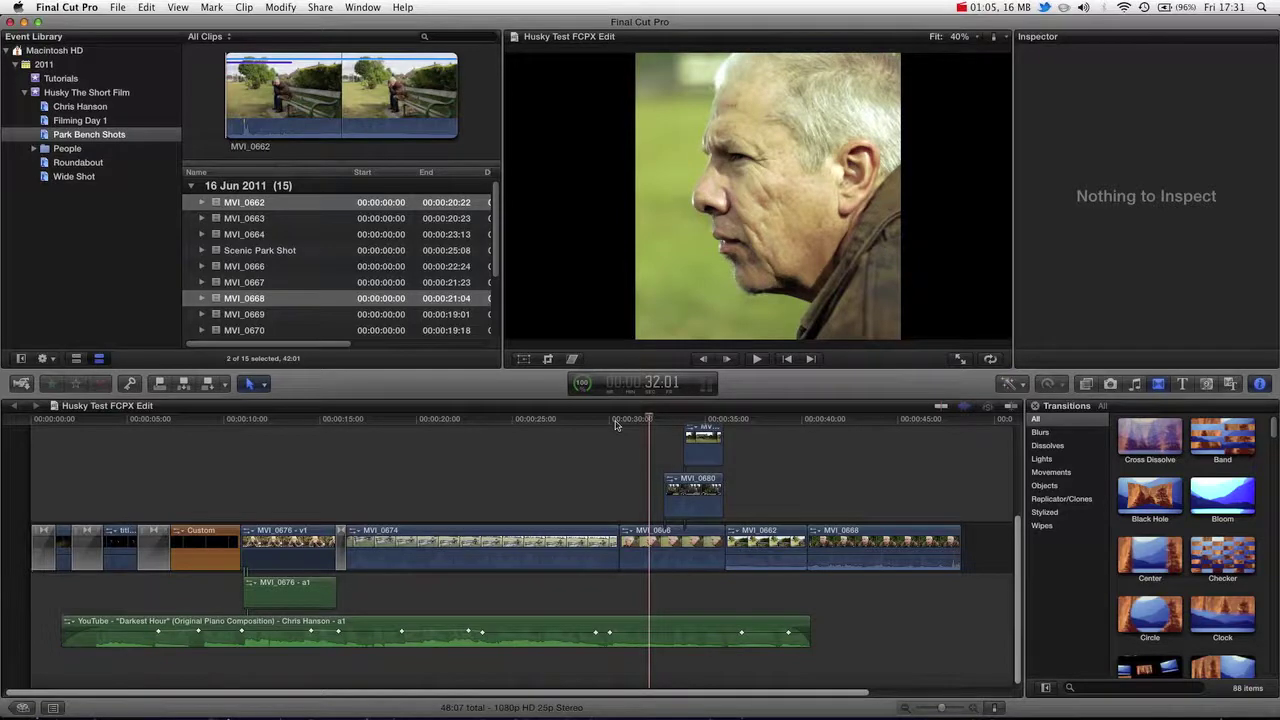
key("space")
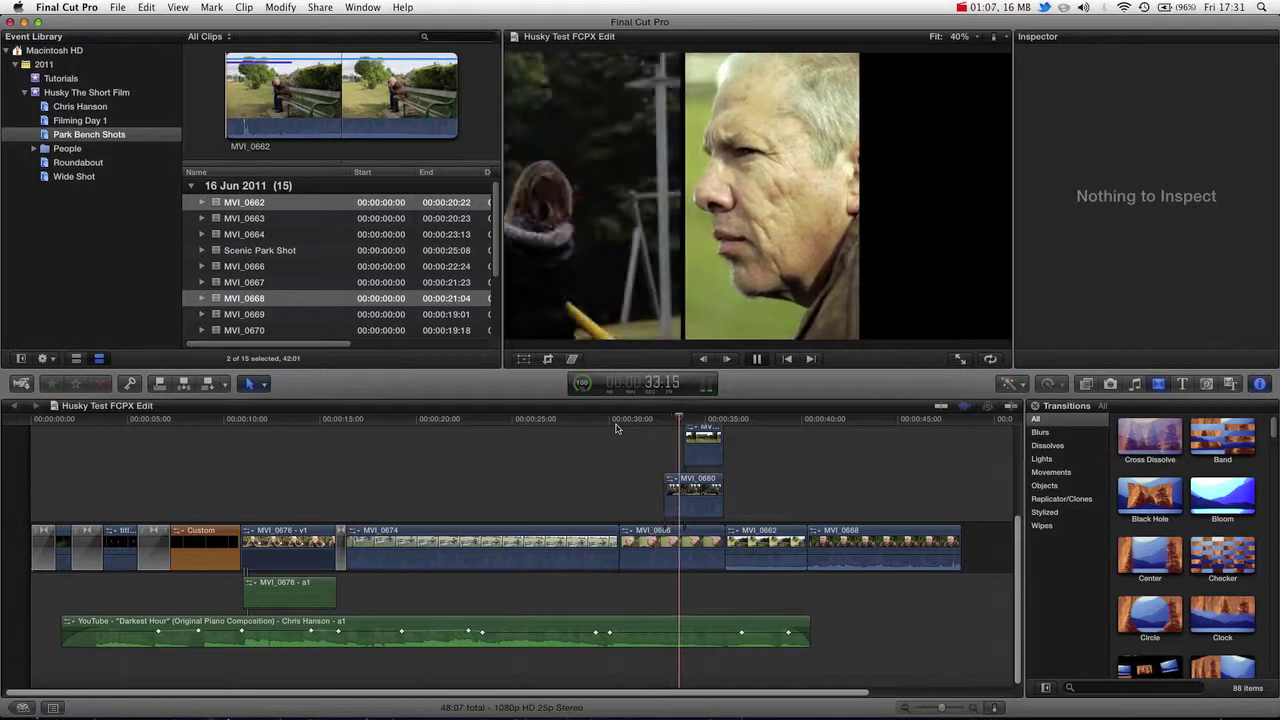
key("space")
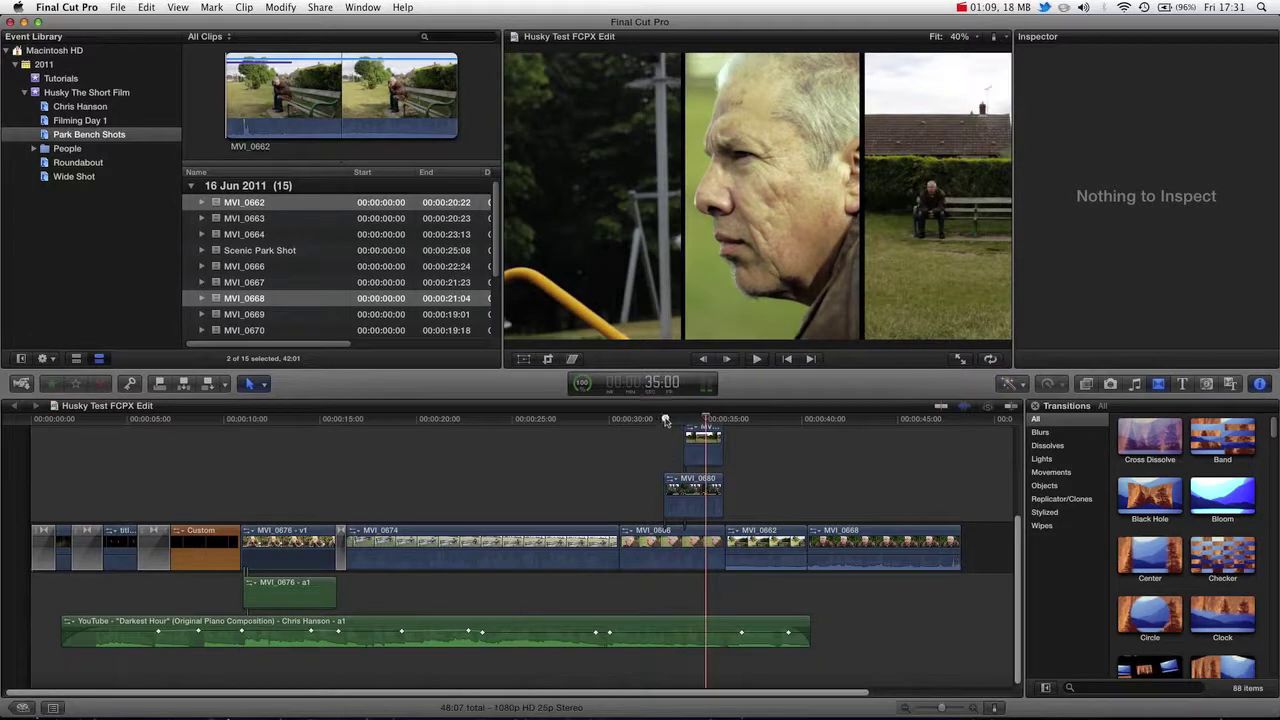
Park the playhead inside the split screen and select its three stacked clips.
left_click(628, 421)
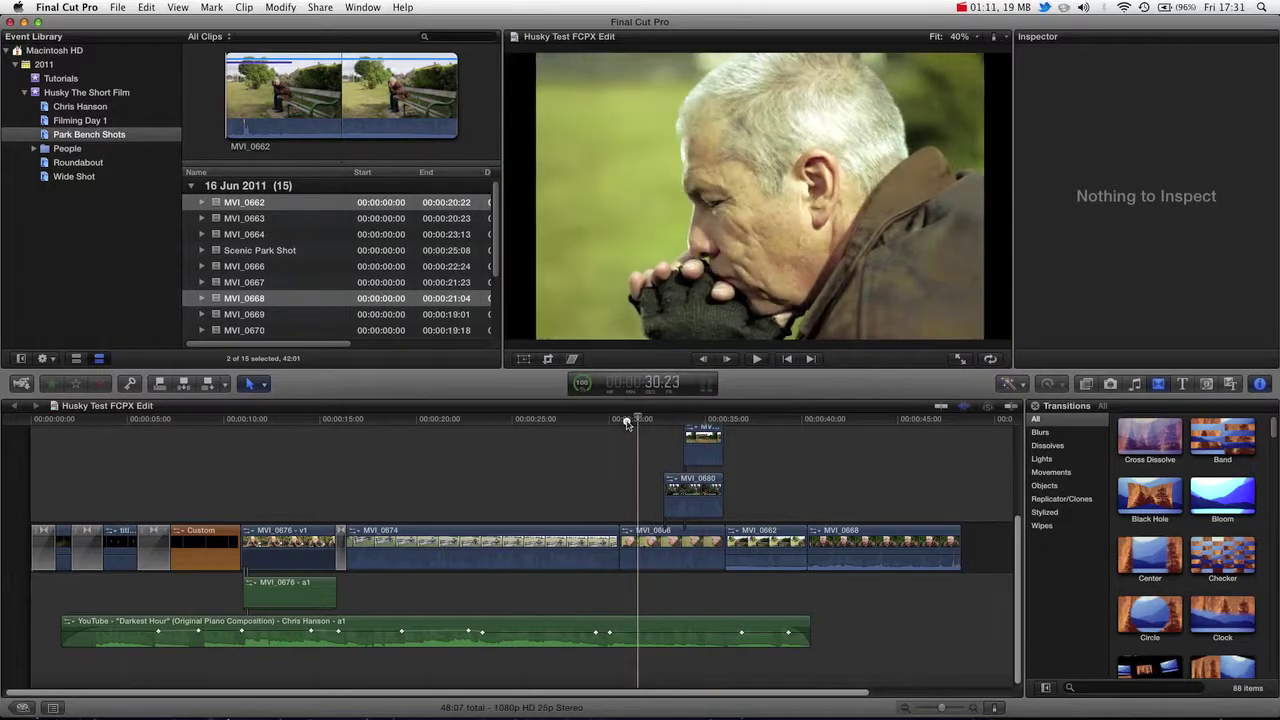
mouse_move(628, 421)
left_mouse_down()
mouse_move(654, 421)
mouse_move(632, 421)
left_mouse_up()
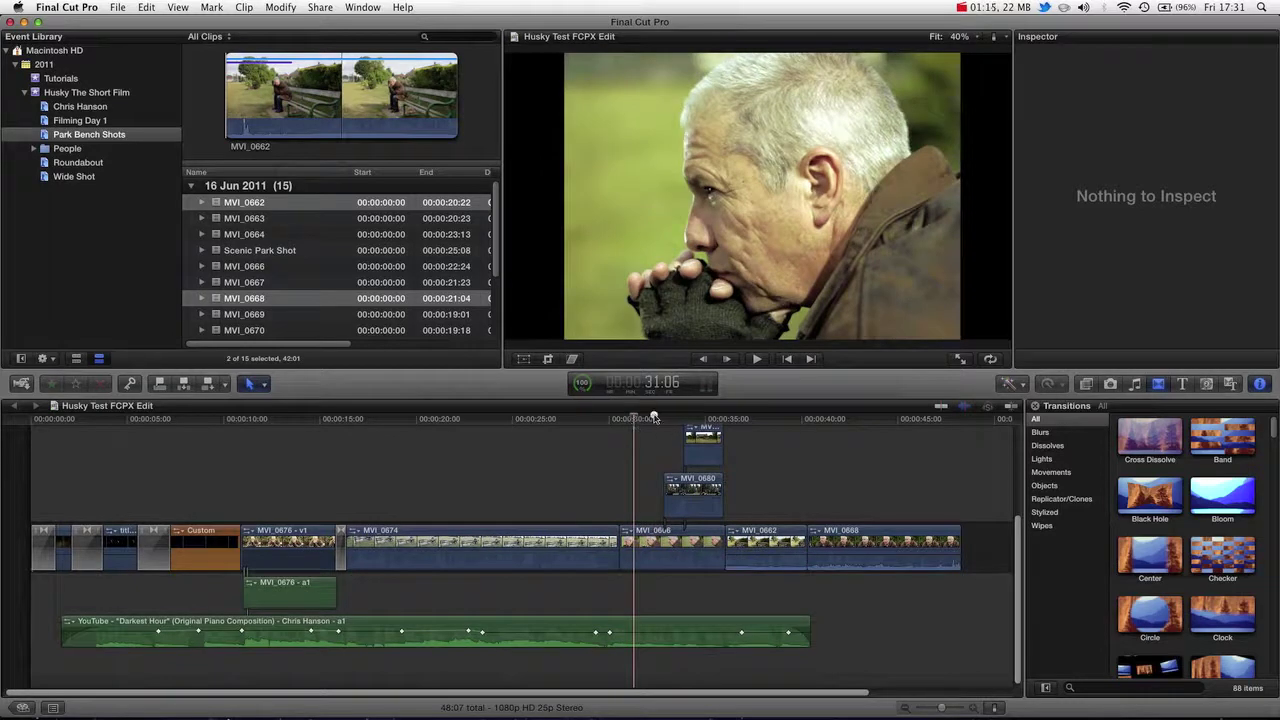
left_click(697, 419)
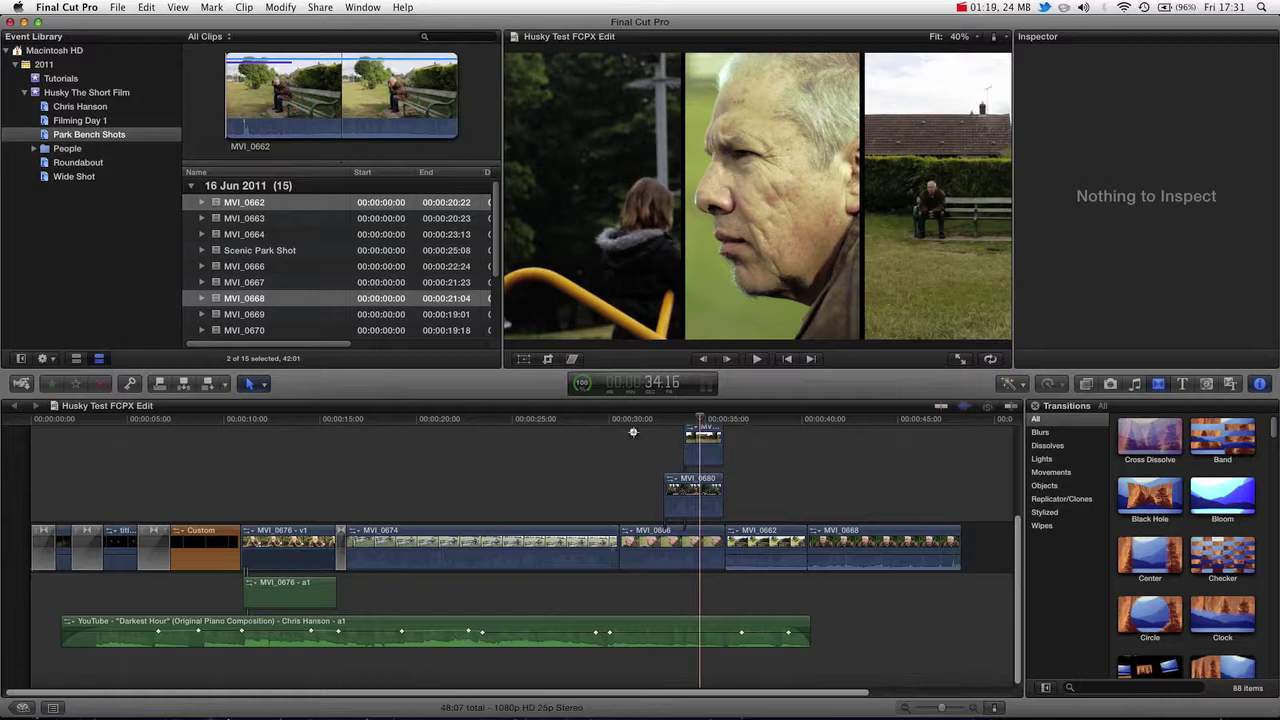
left_click_drag(633, 431, 690, 586)
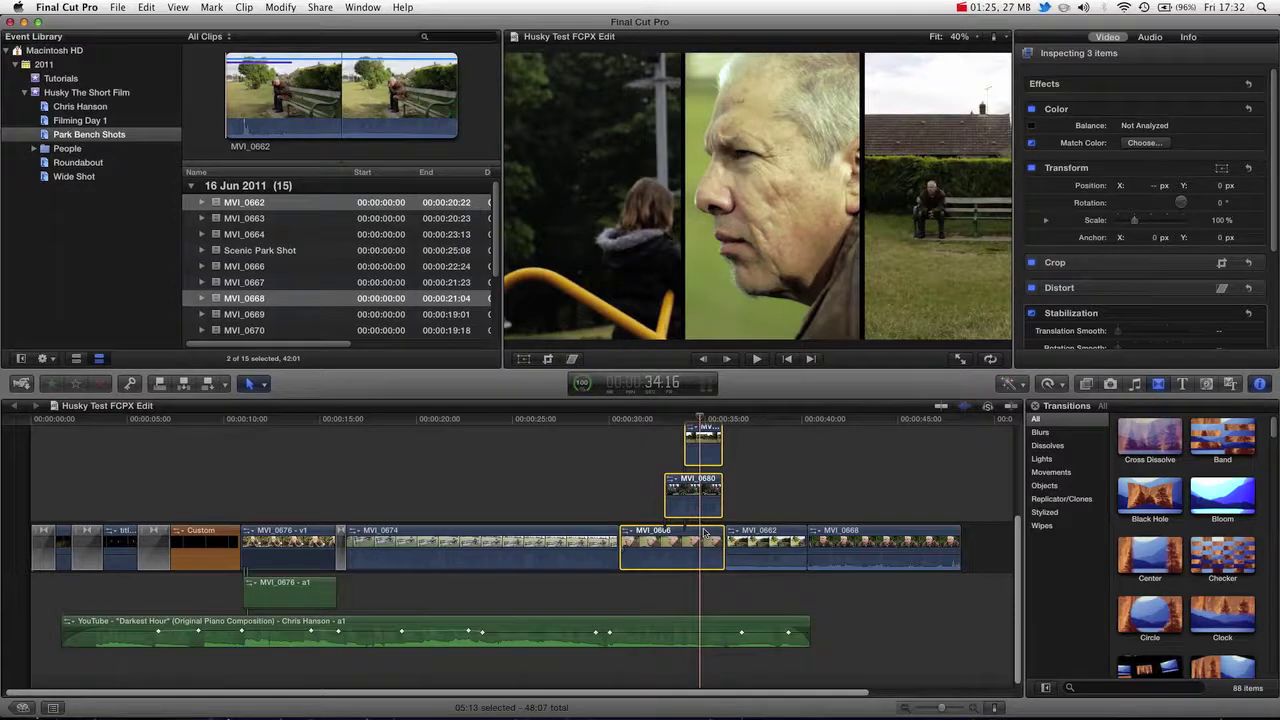
right_click(705, 533)
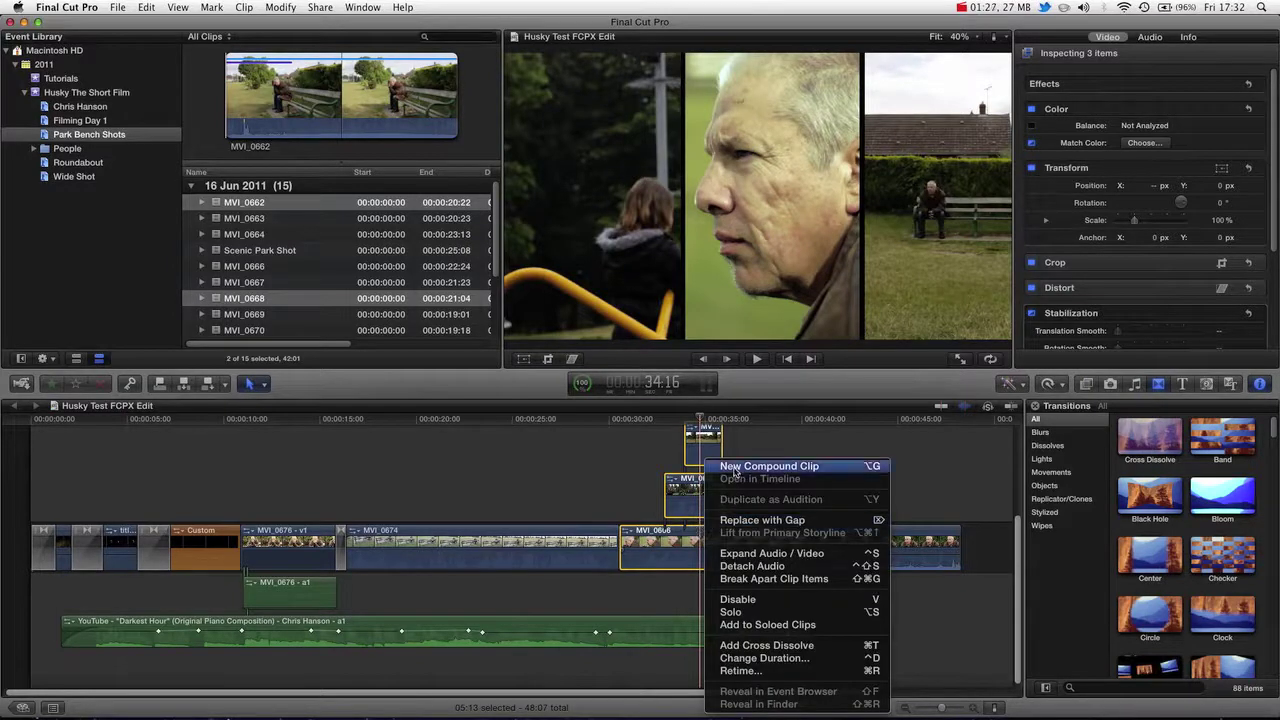
left_click(733, 467)
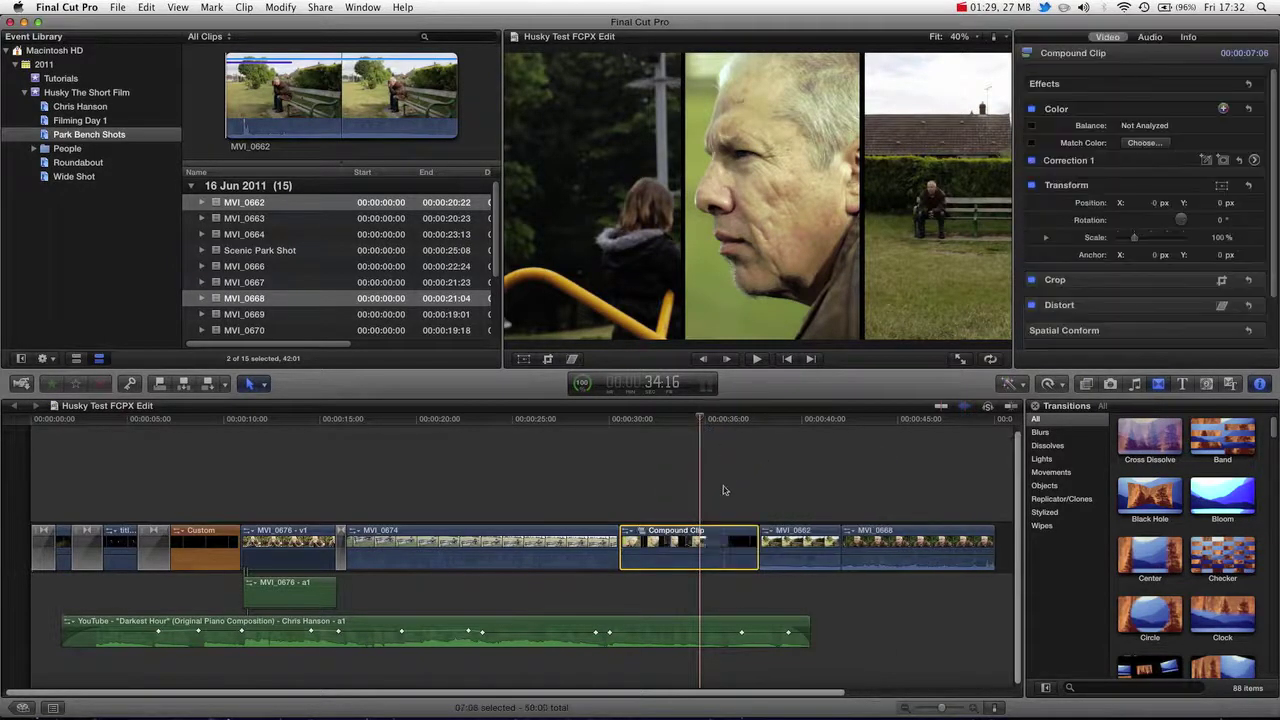
left_click_drag(612, 422, 678, 422)
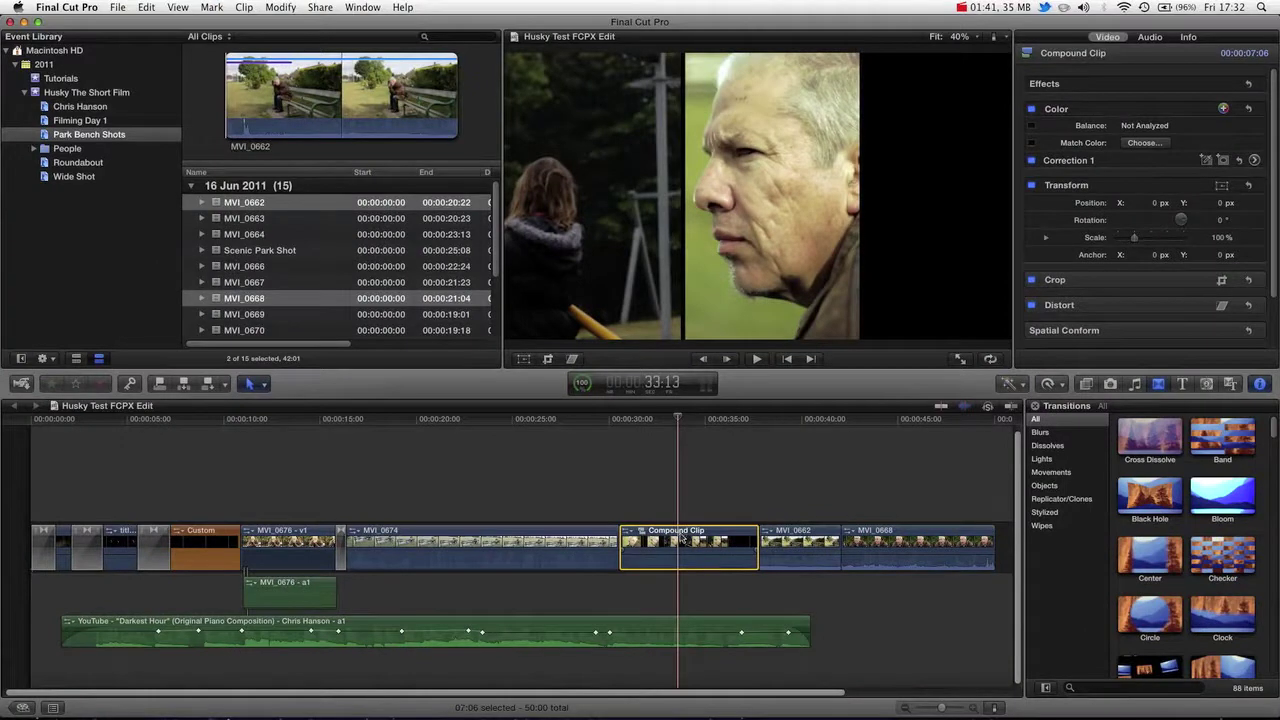
left_click(717, 420)
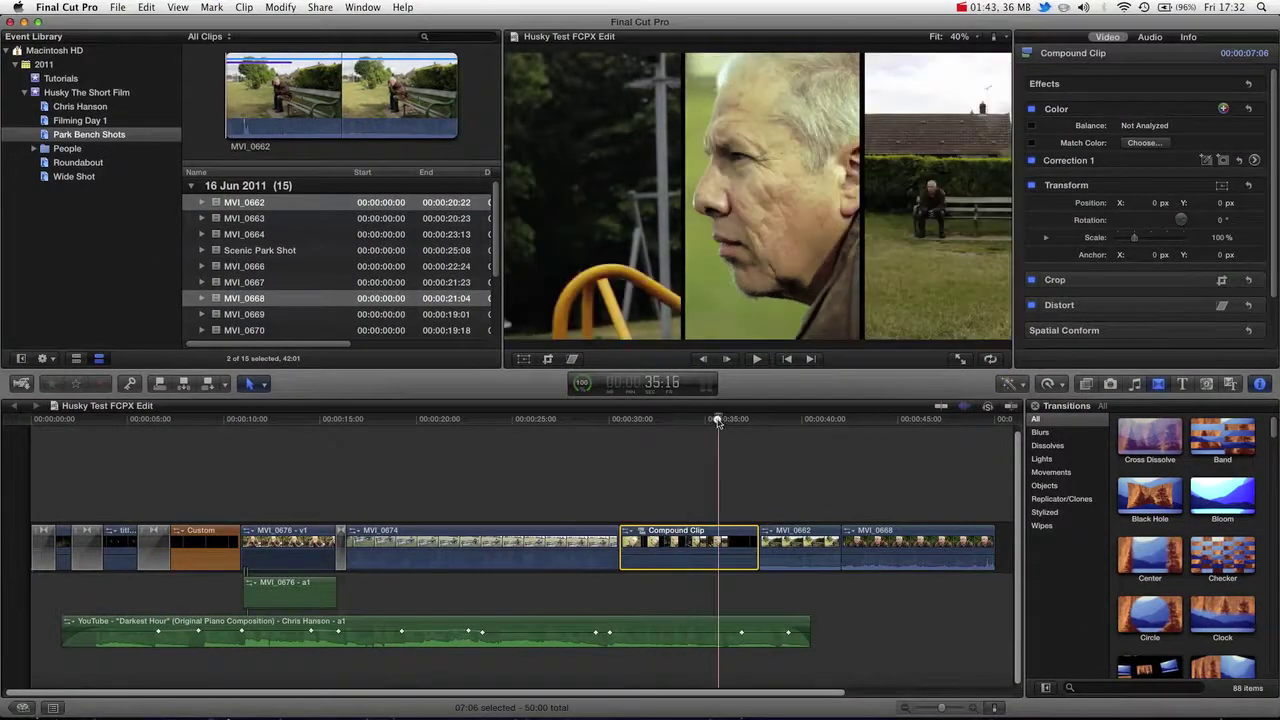
key("shift+super+g")
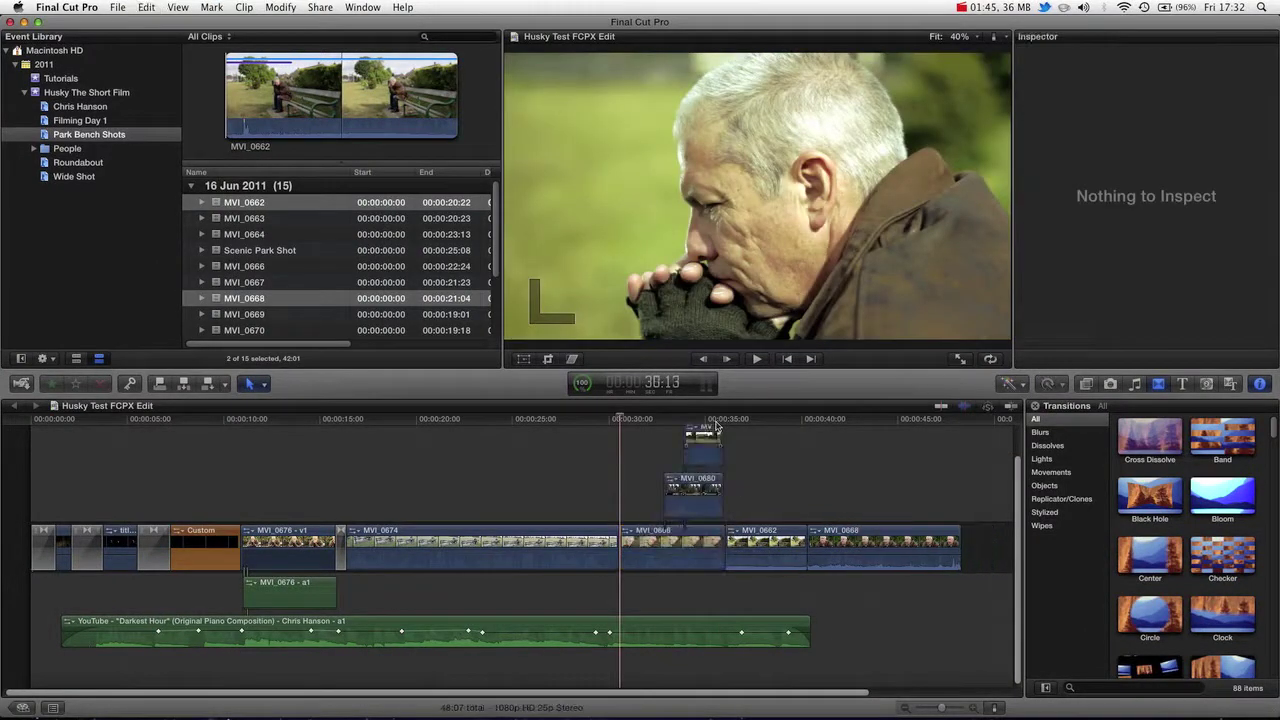
key("super+z")
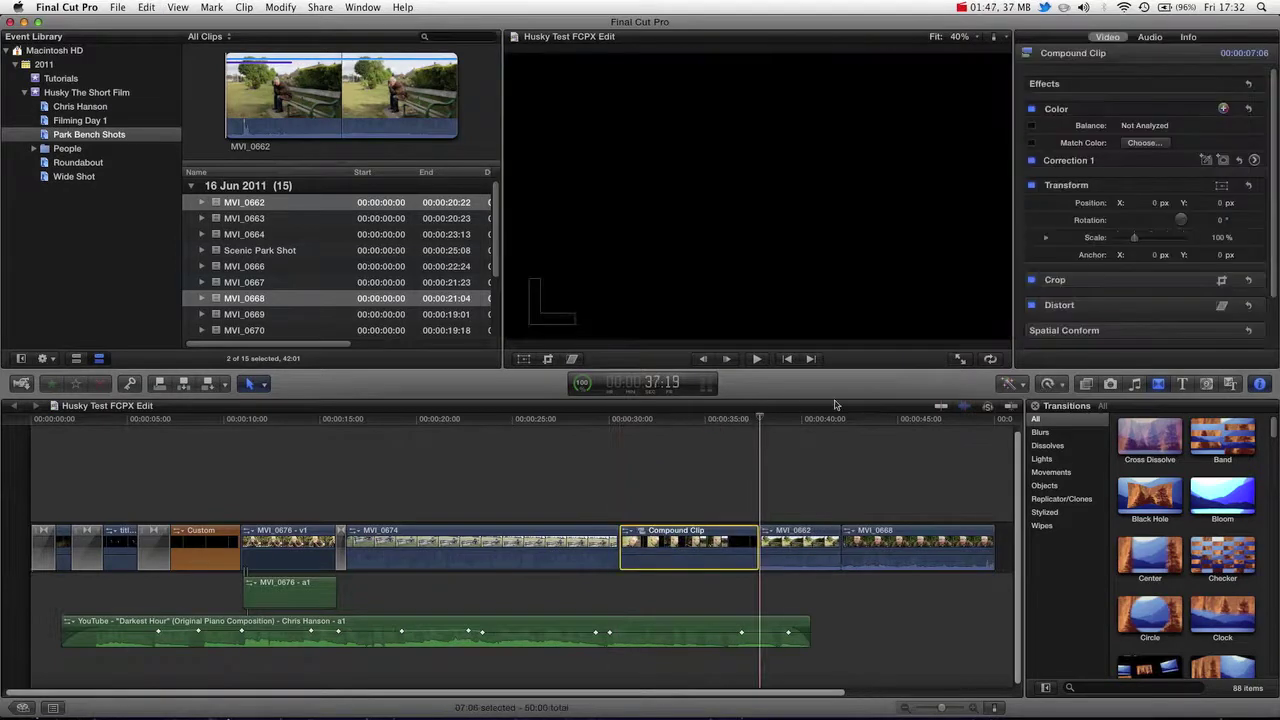
mouse_move(727, 422)
left_mouse_down()
mouse_move(746, 420)
mouse_move(711, 420)
mouse_move(731, 421)
left_mouse_up()
key("super+shift+z")
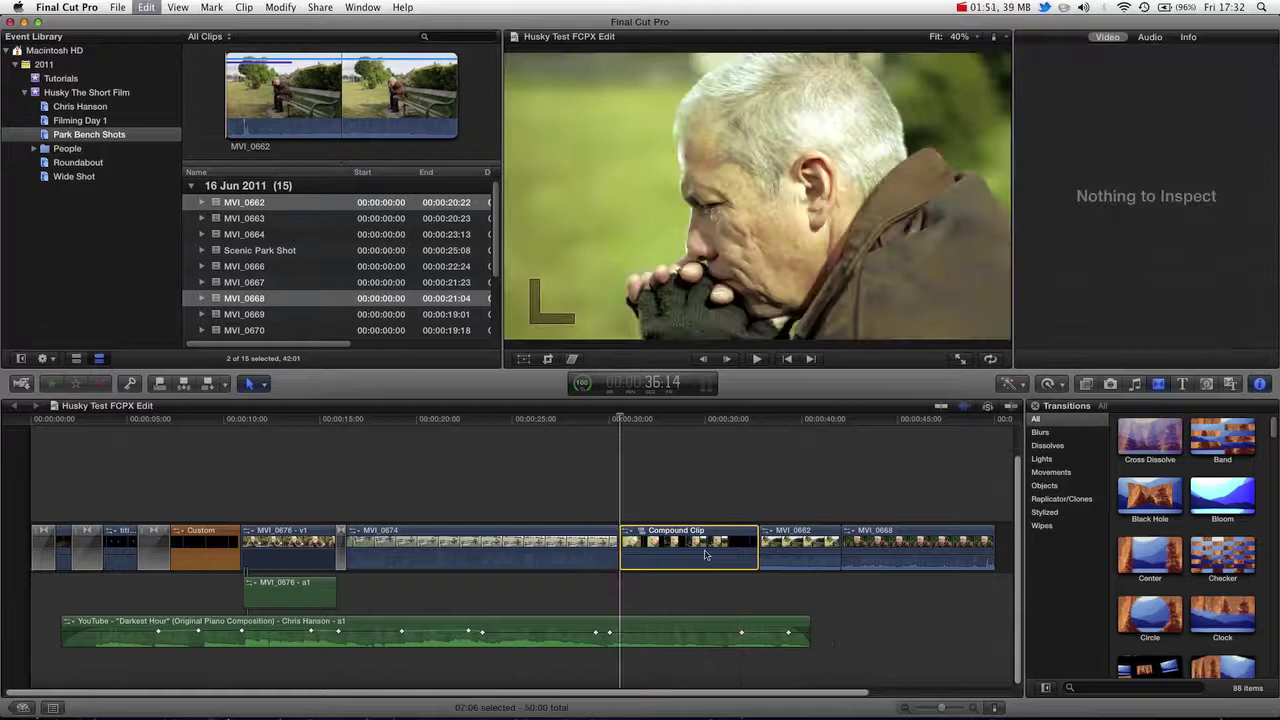
Expand MVI_0666's audio, then compound it with the three split-screen clips via New Compound Clip.
left_click(705, 541)
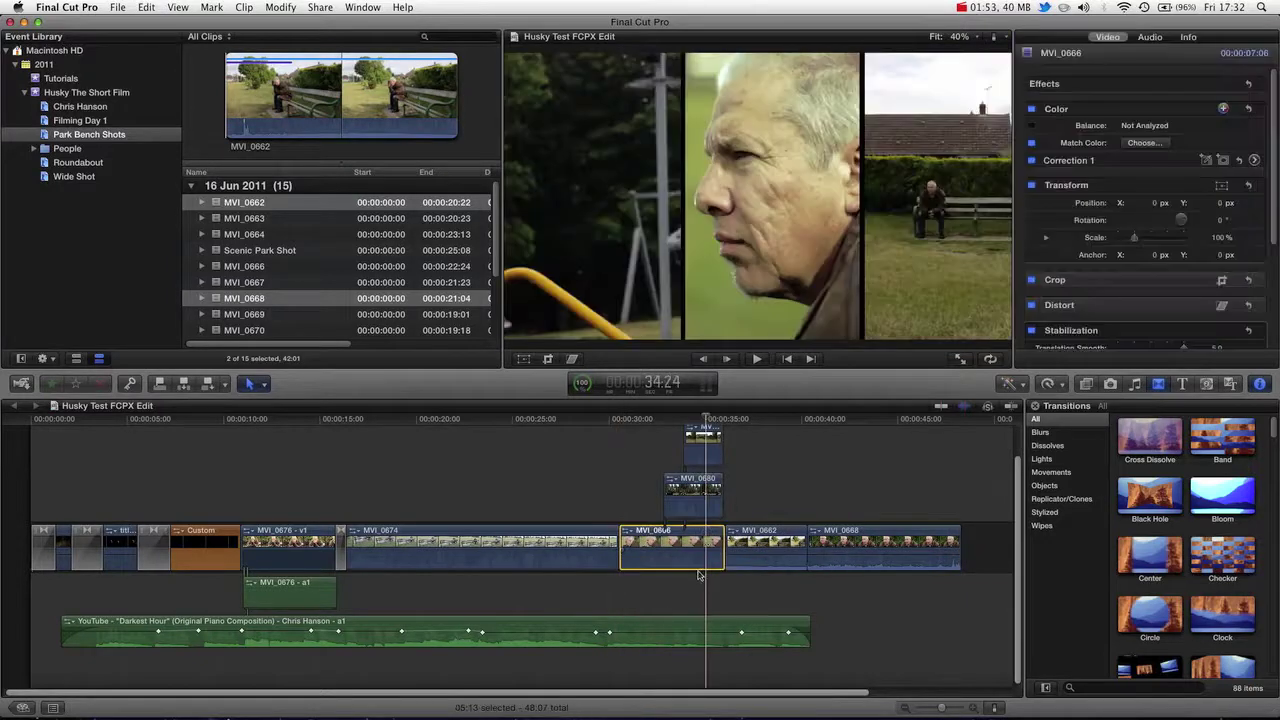
double_click(698, 566)
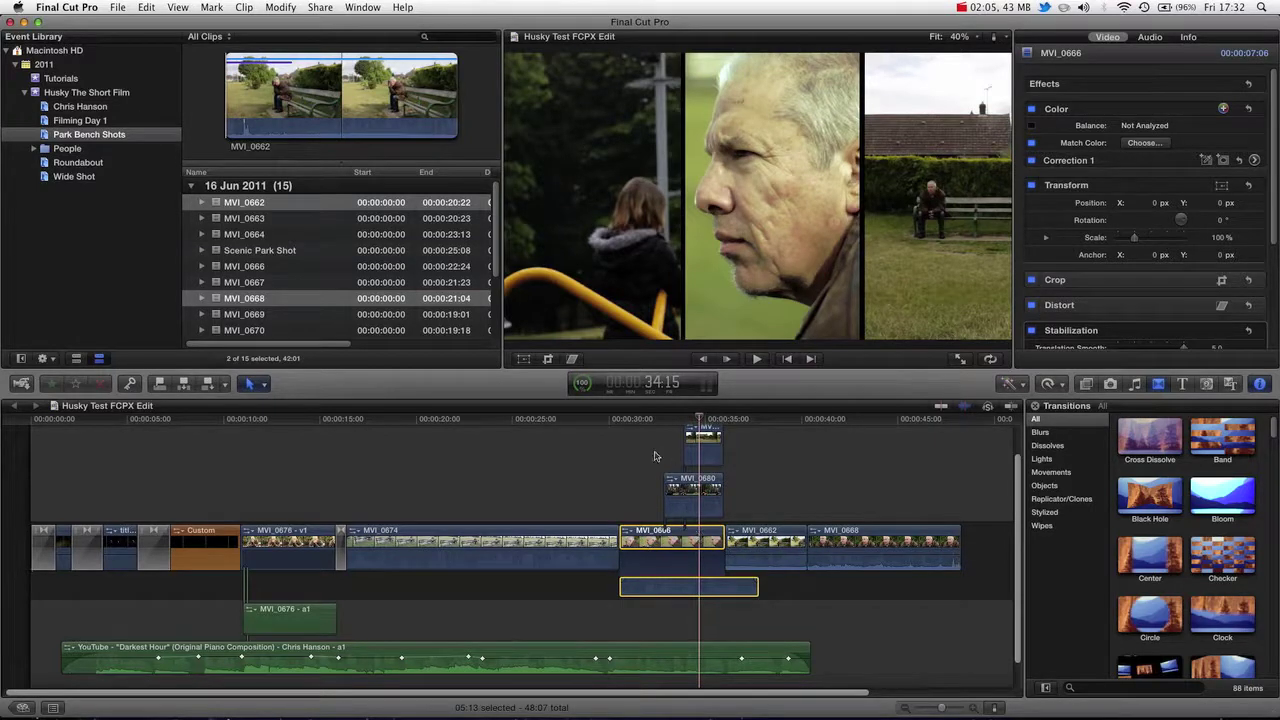
left_click_drag(651, 452, 688, 462)
right_click(688, 462)
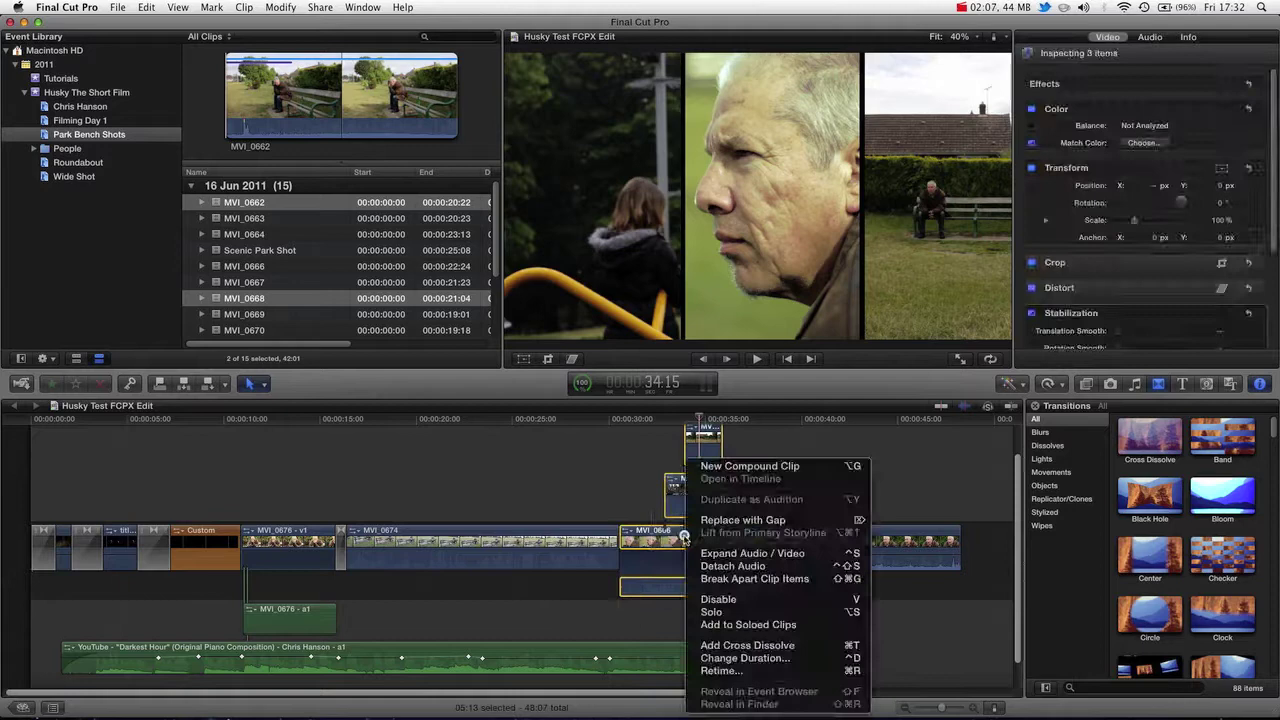
left_click(714, 467)
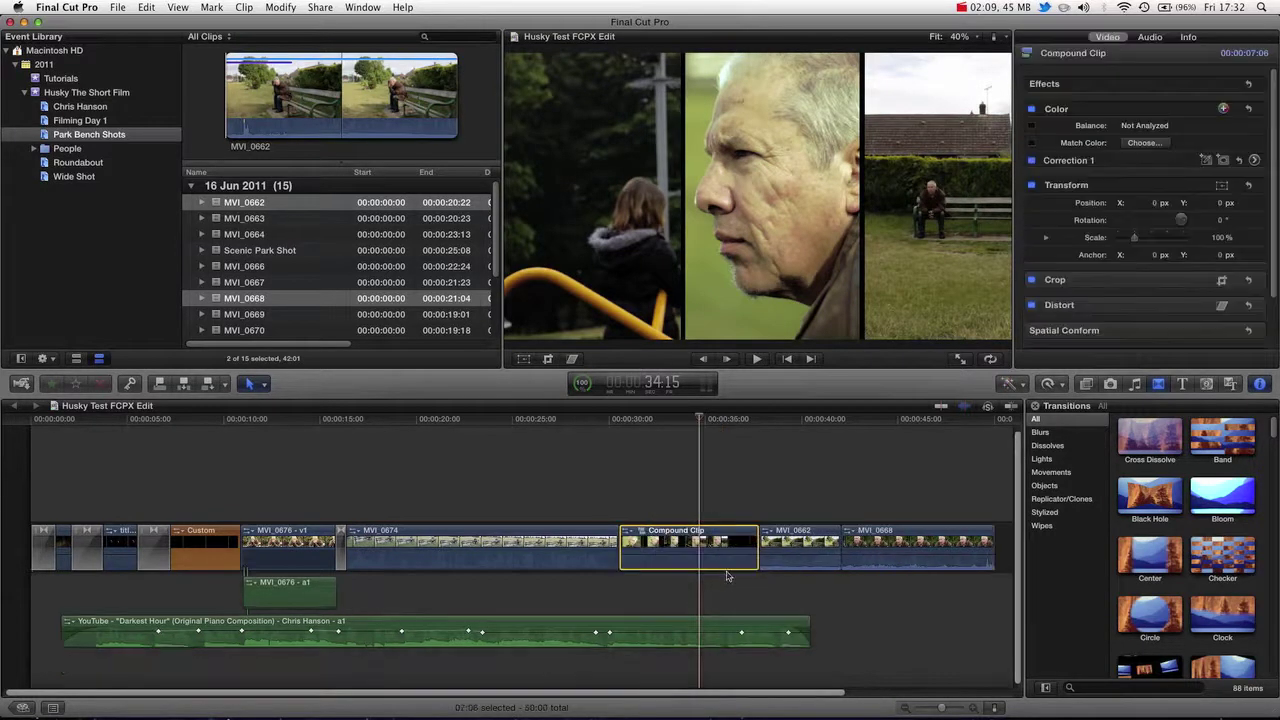
left_click_drag(730, 420, 743, 633)
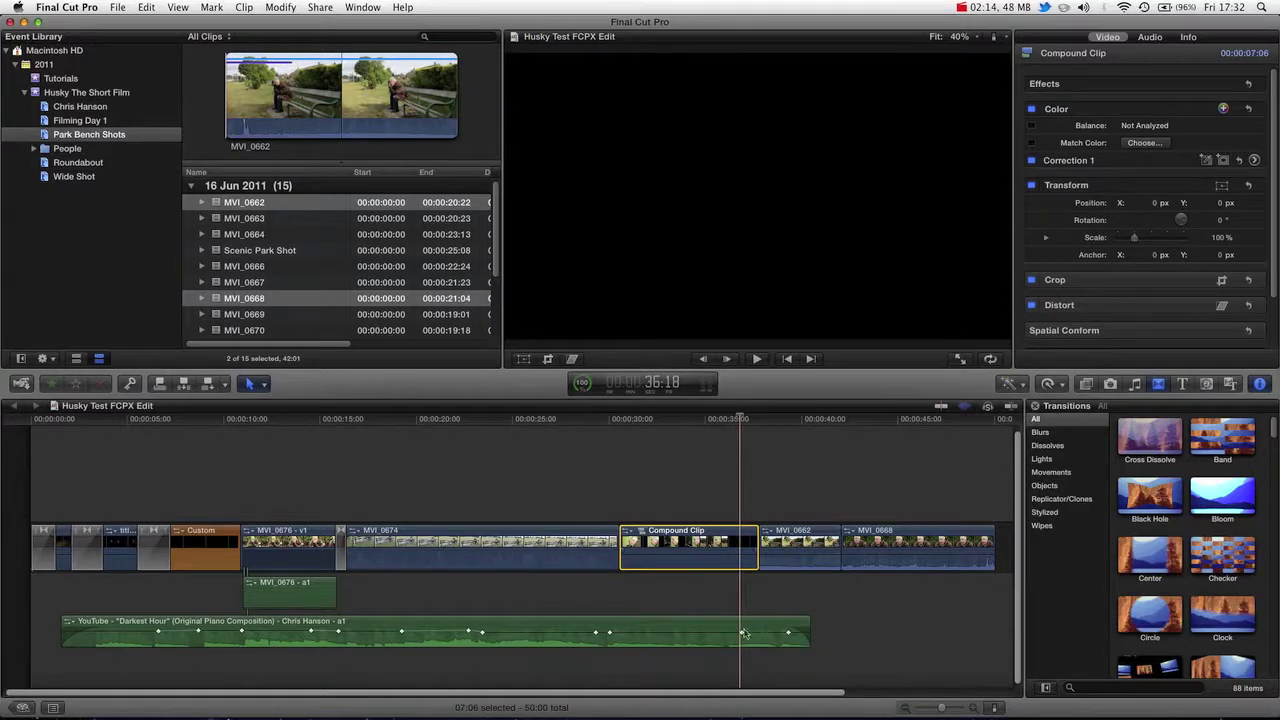
double_click(703, 571)
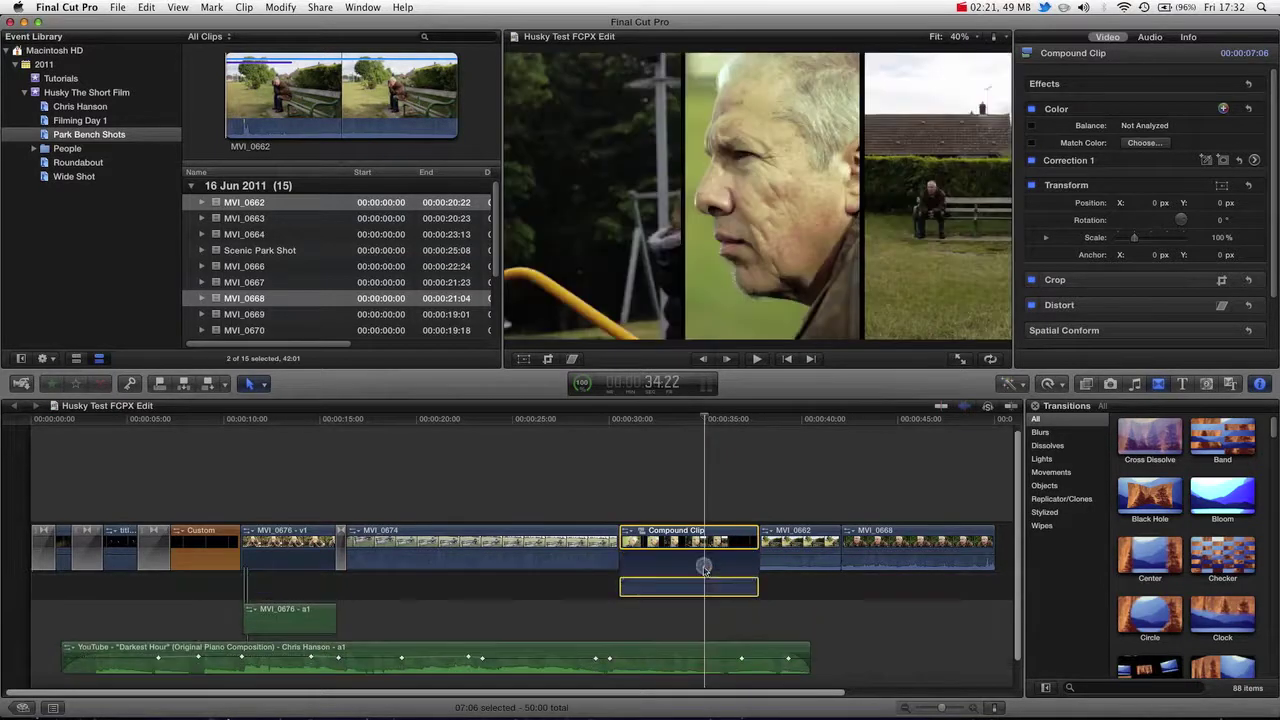
left_click(757, 585)
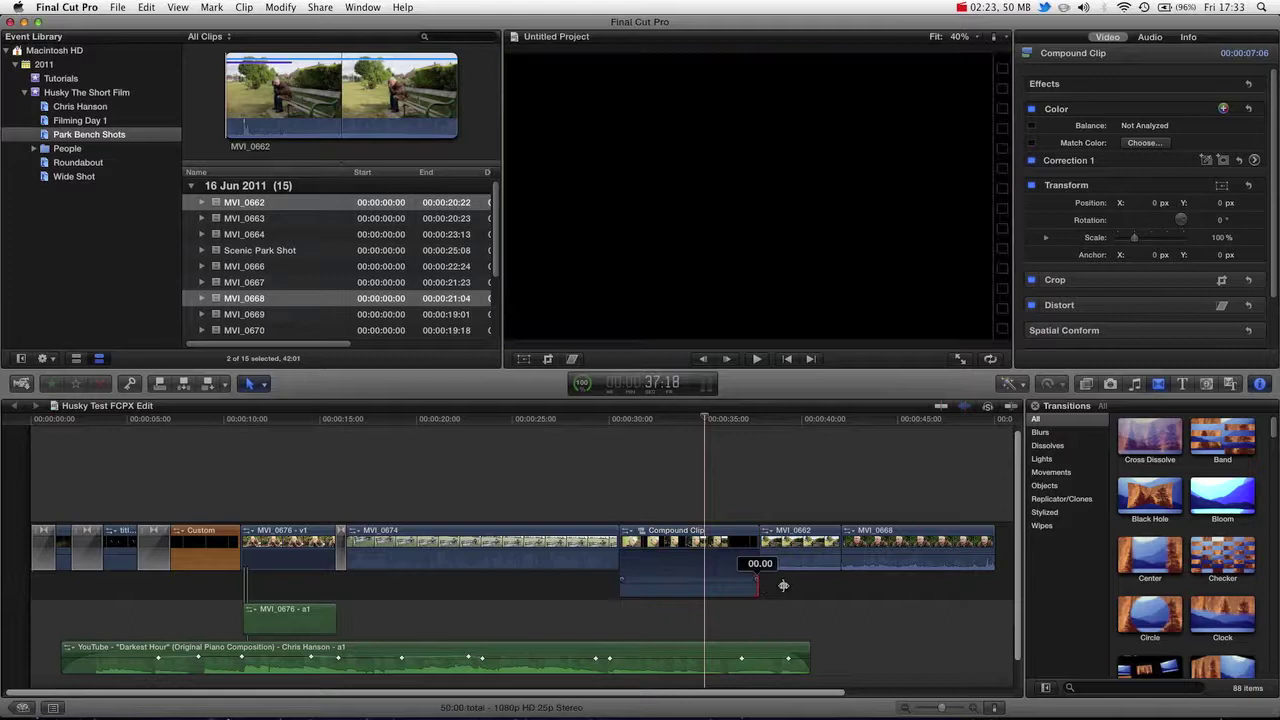
left_click(730, 538)
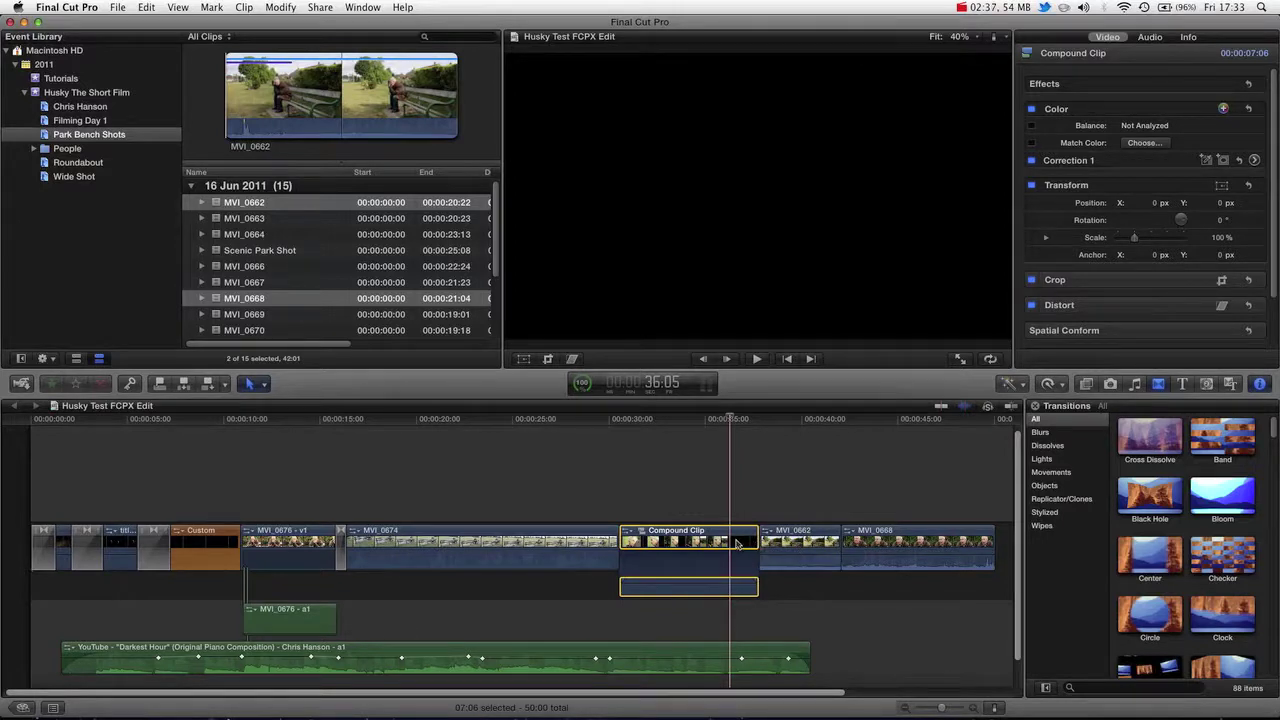
mouse_move(730, 420)
left_mouse_down()
mouse_move(793, 422)
mouse_move(745, 422)
left_mouse_up()
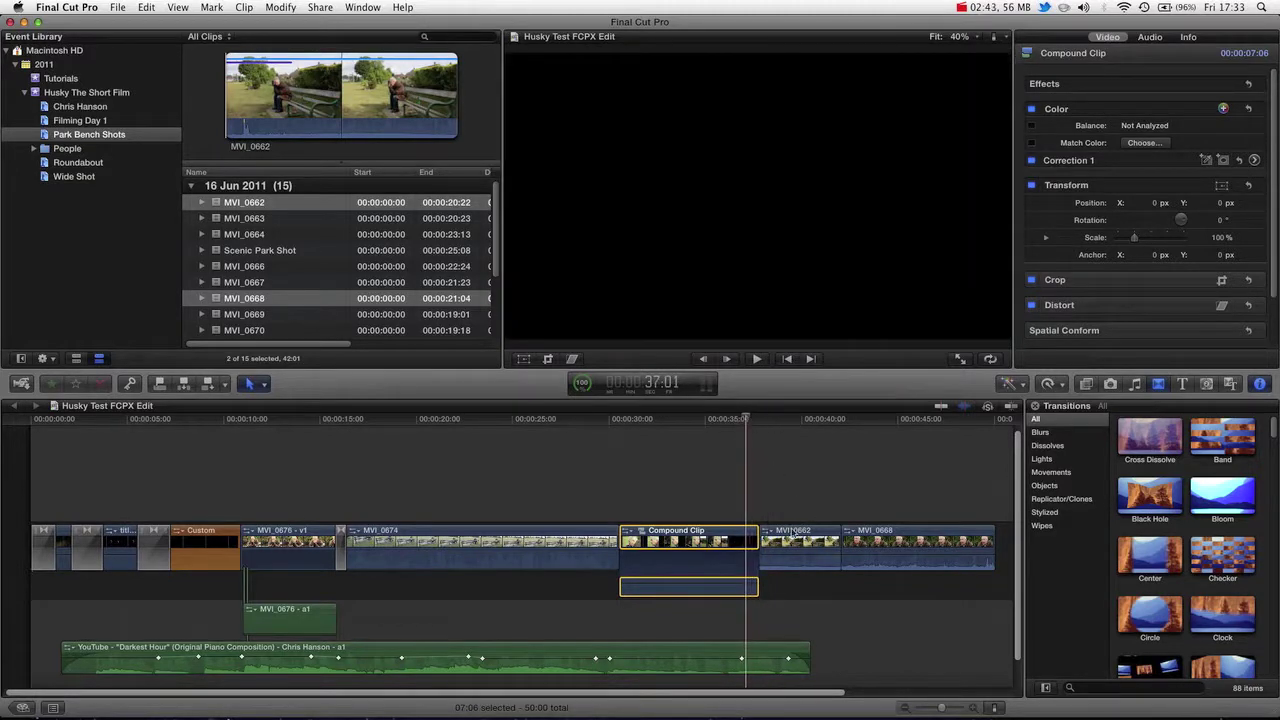
Lift MVI_0662 above the storyline, shift MVI_0668 right, and delete the leftover gap.
left_click_drag(820, 536, 790, 477)
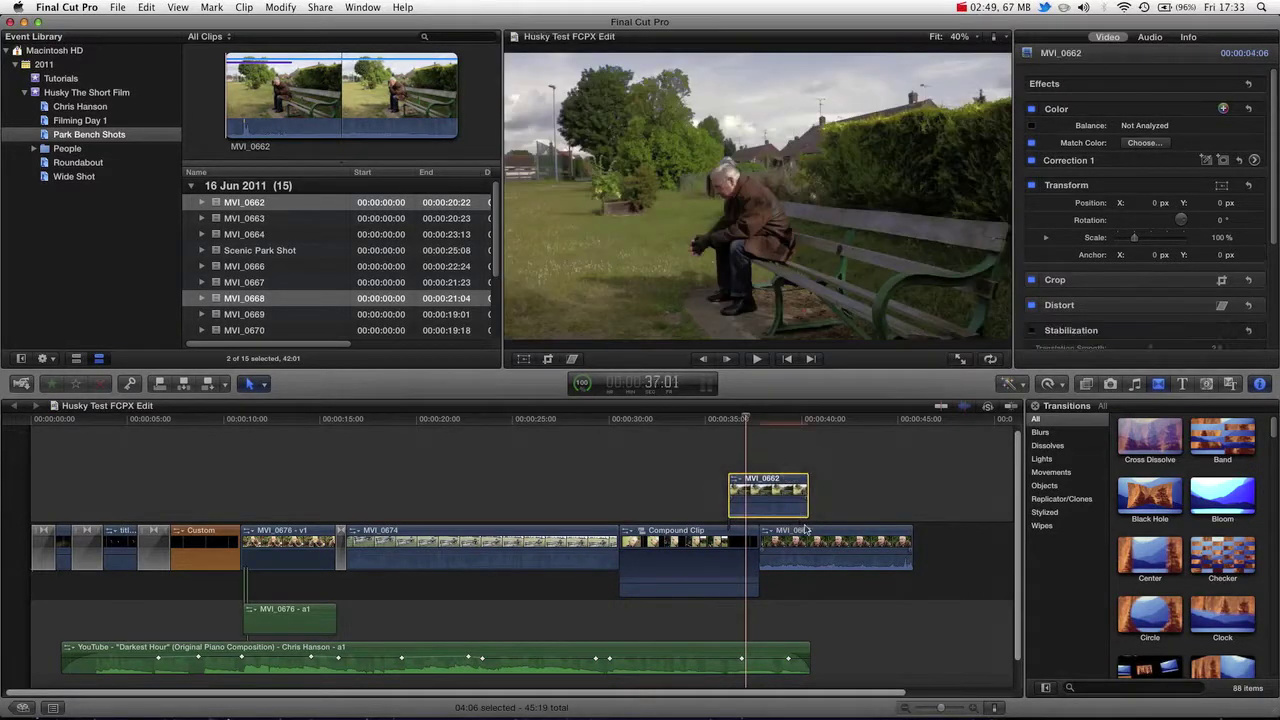
left_click_drag(835, 535, 907, 532)
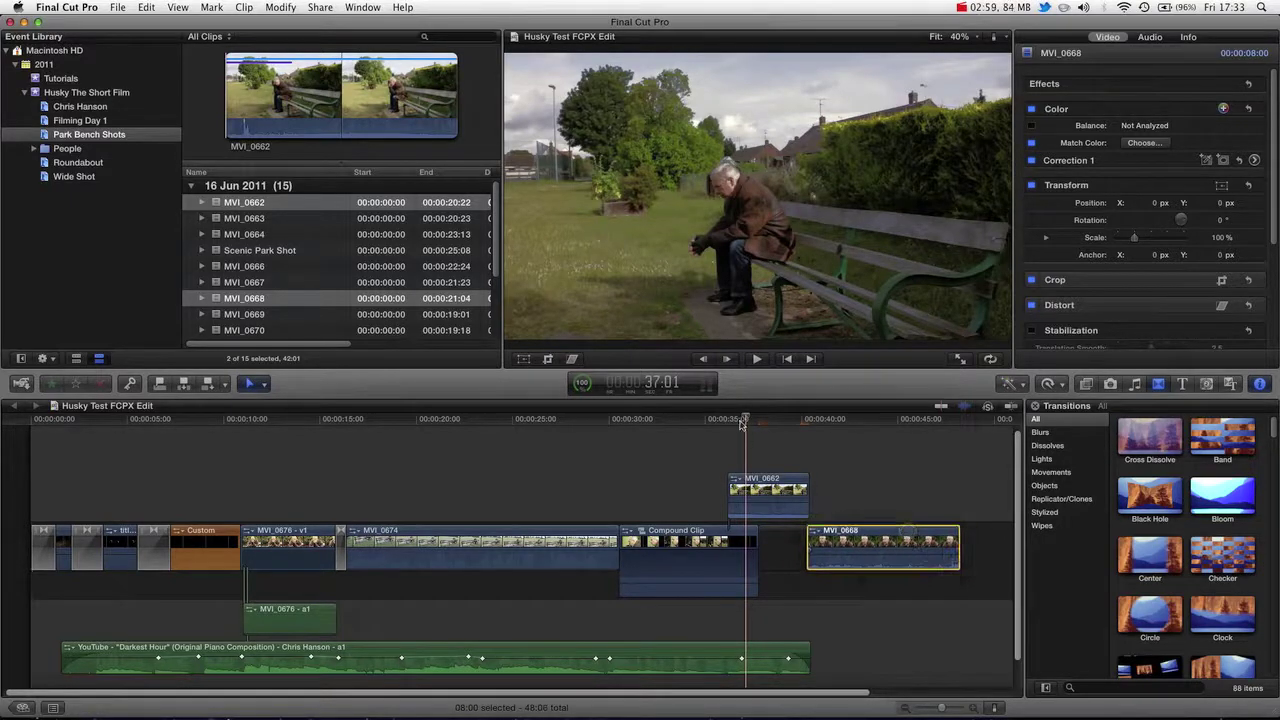
left_click(727, 420)
mouse_move(727, 420)
left_mouse_down()
mouse_move(822, 428)
mouse_move(727, 425)
left_mouse_up()
left_click(760, 555)
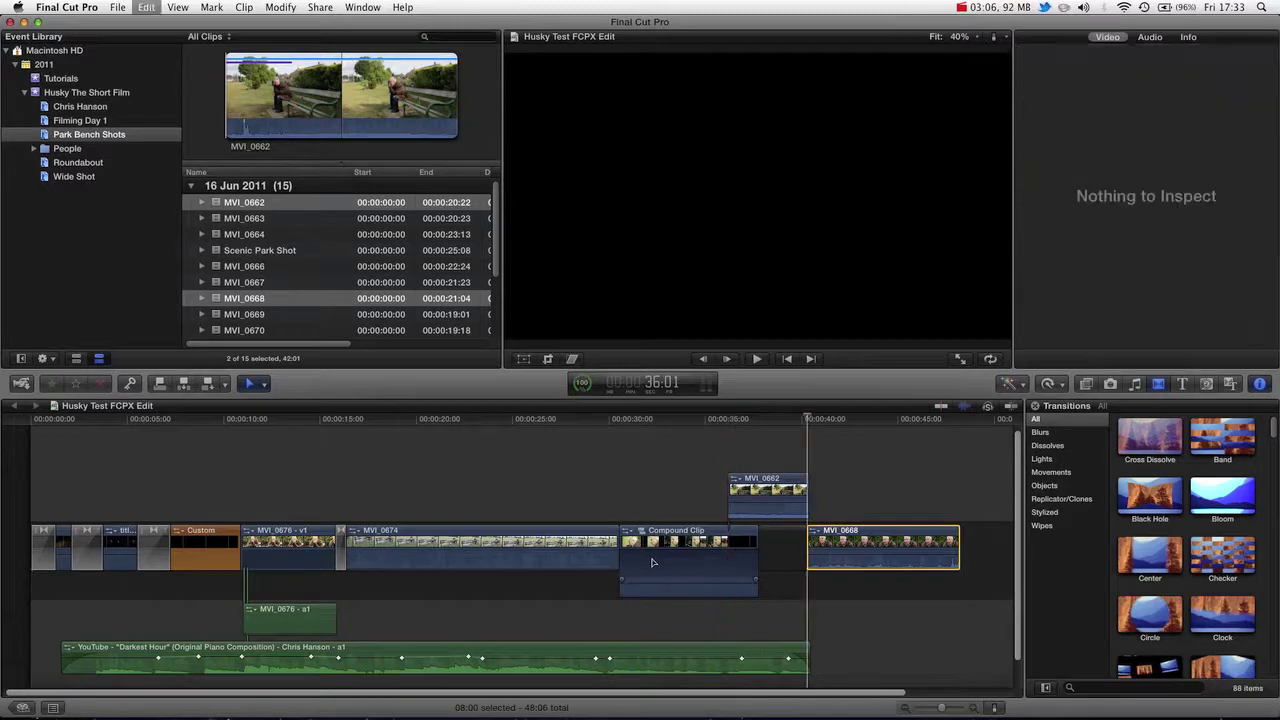
key("Delete")
Drop MVI_0662 back into the main storyline and select the split-screen compound clip, dismissing its context menu.
left_click_drag(790, 513, 800, 545)
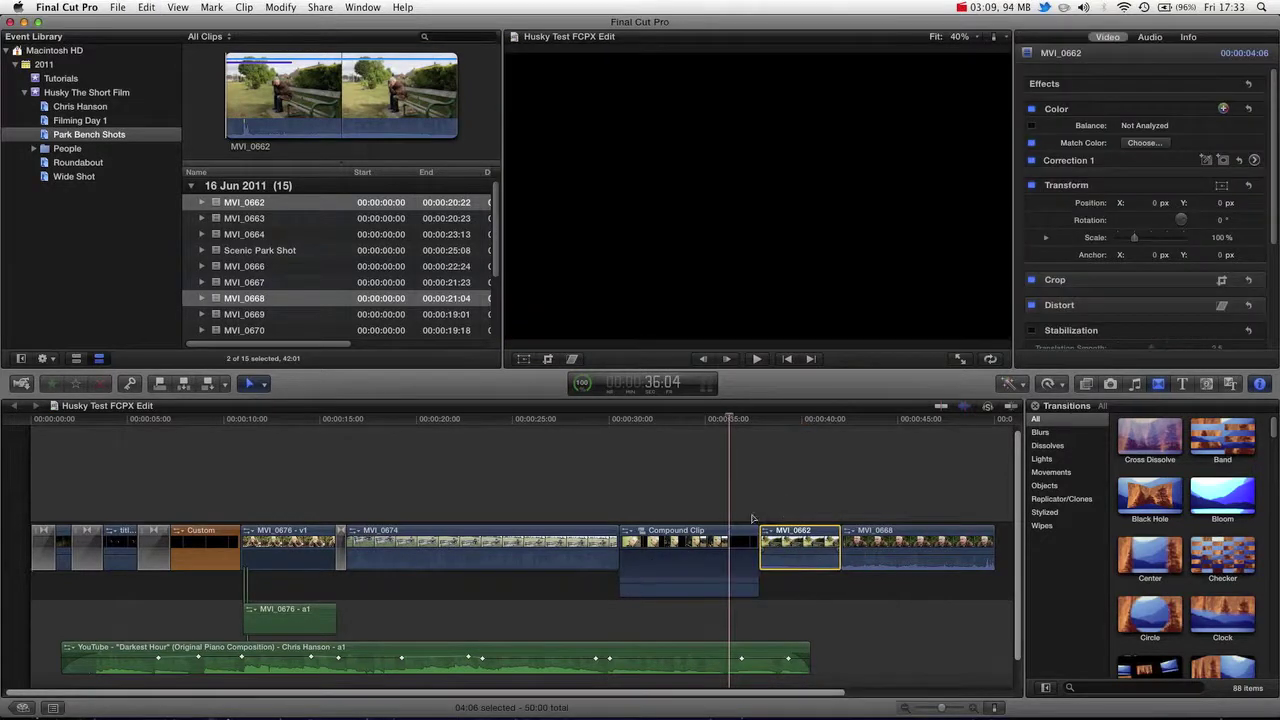
left_click(735, 592)
right_click(727, 560)
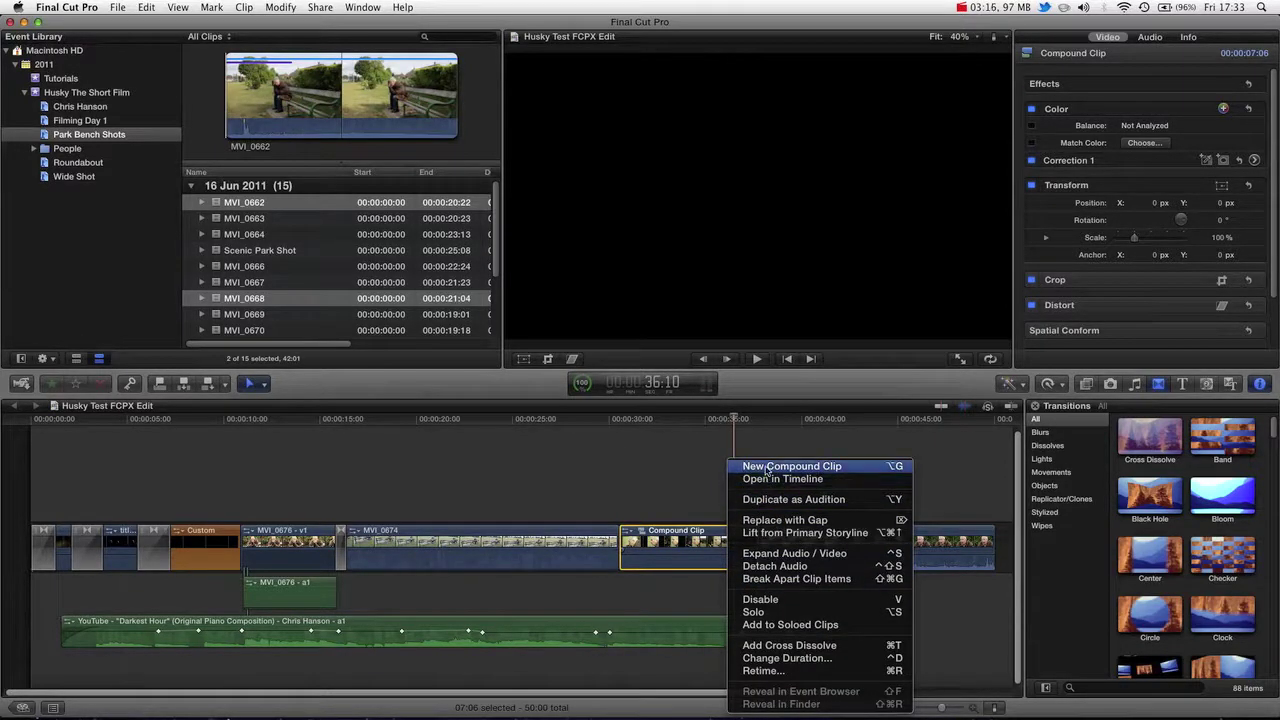
left_click(660, 515)
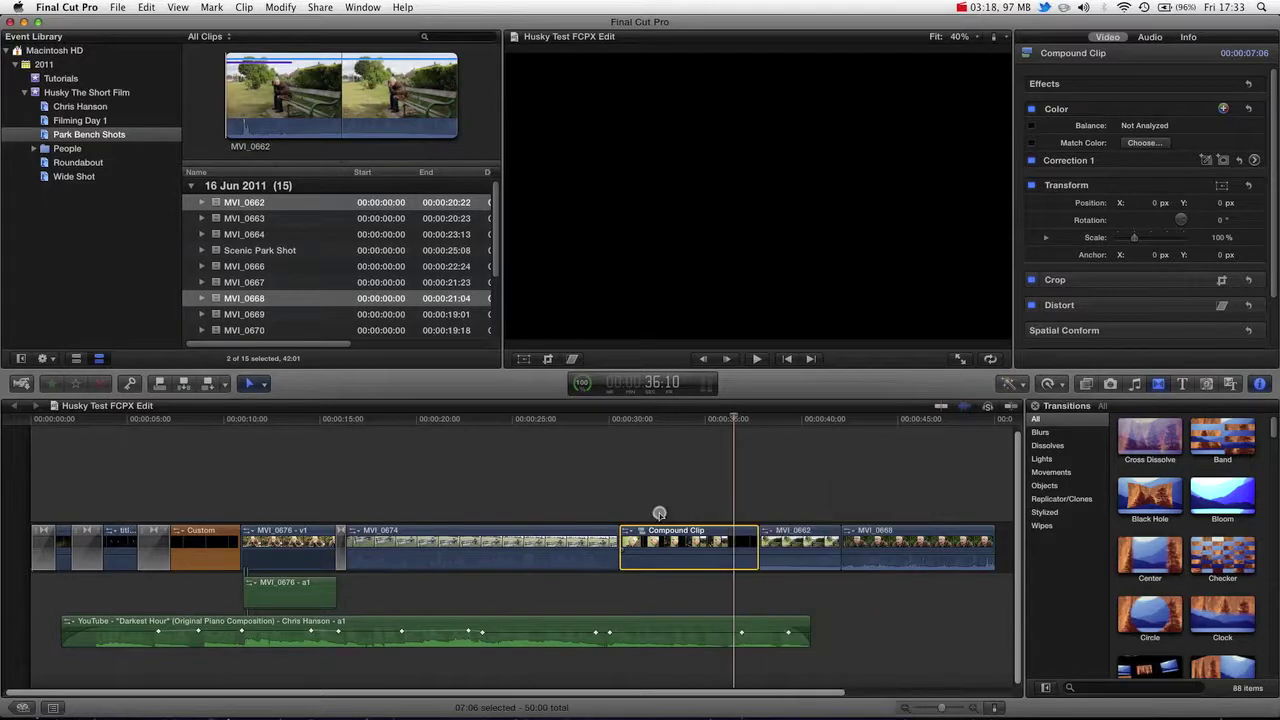
Detach MVI_0666's audio into its own clip.
left_click(663, 586)
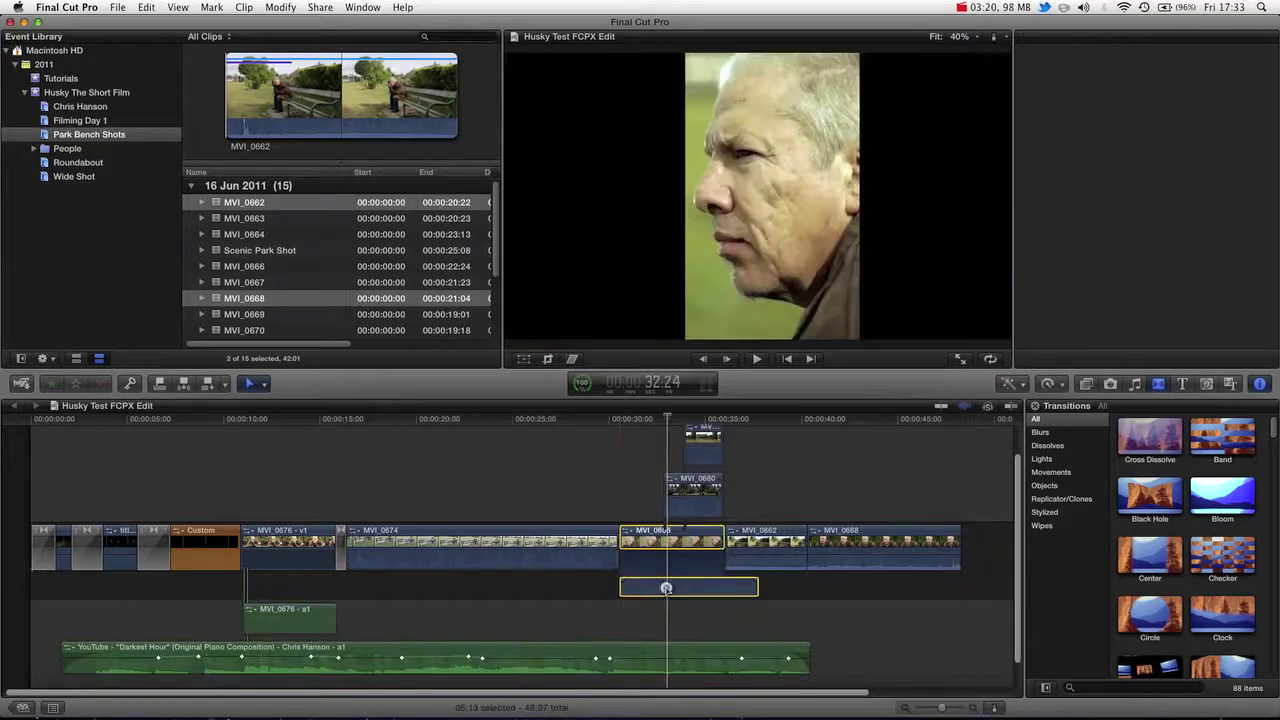
right_click(667, 592)
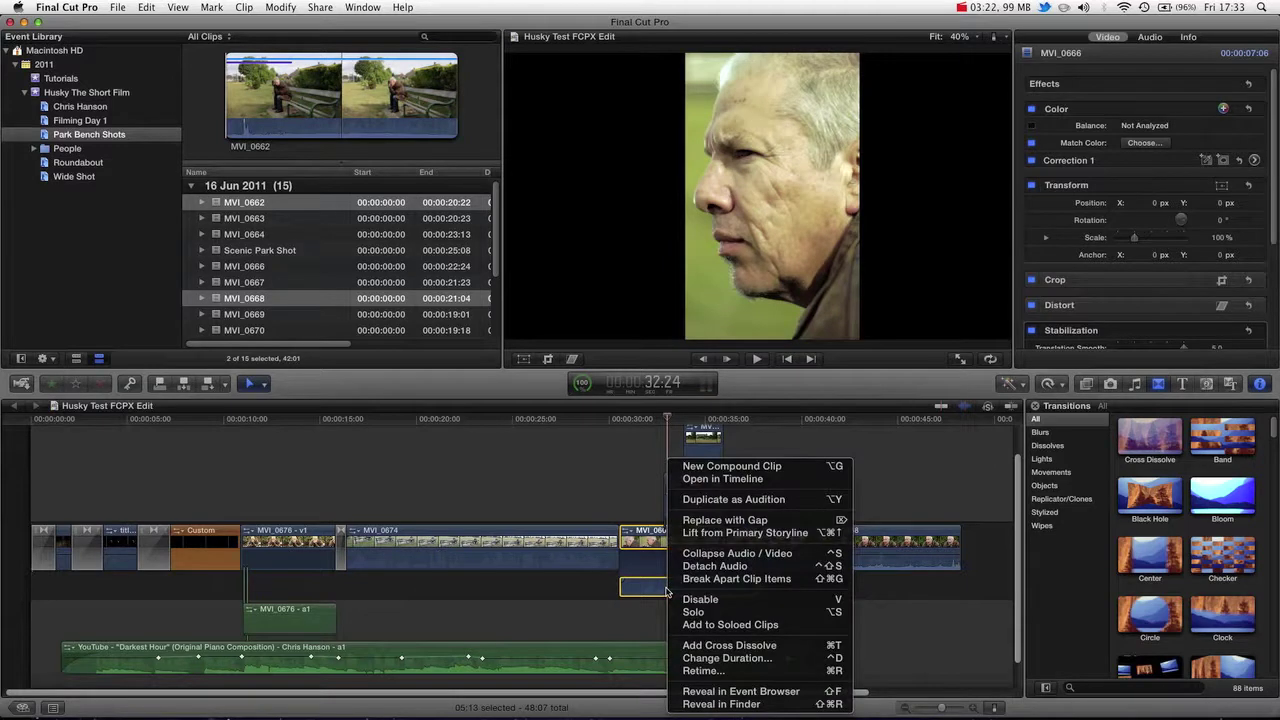
left_click(714, 566)
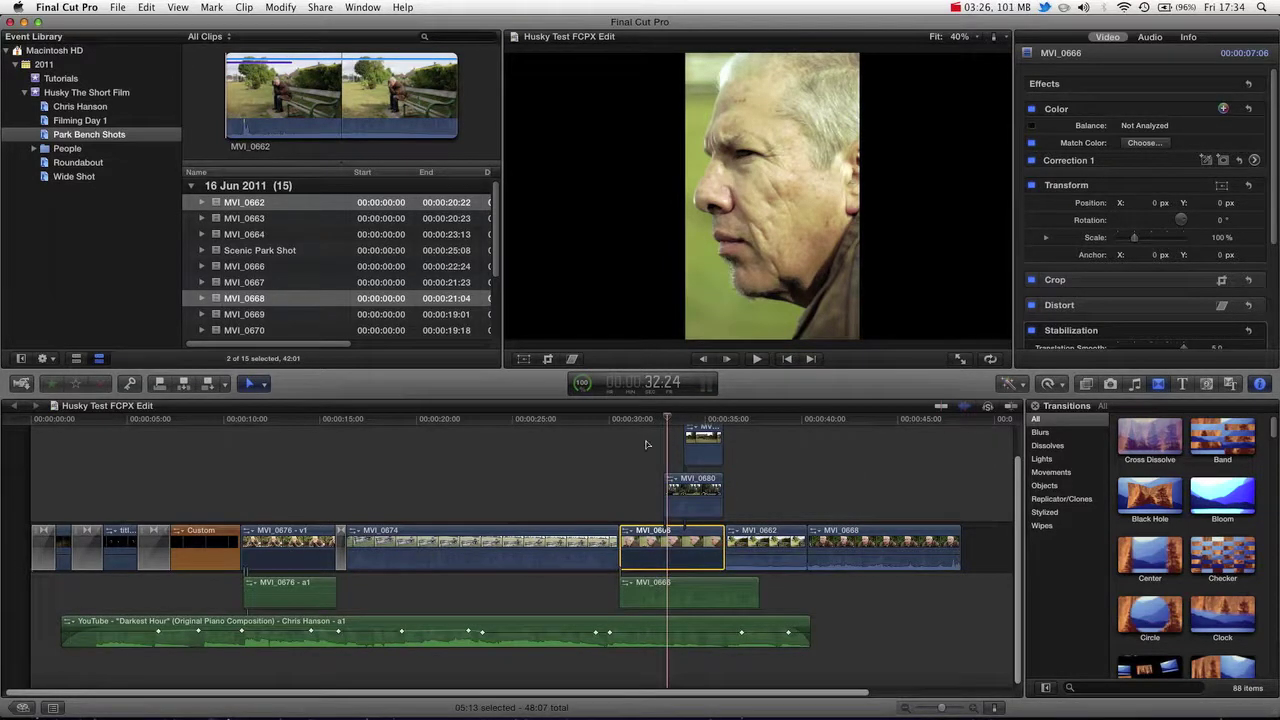
Combine the three split-screen video clips into a compound clip and preview to 36:02.
left_click_drag(645, 441, 702, 547)
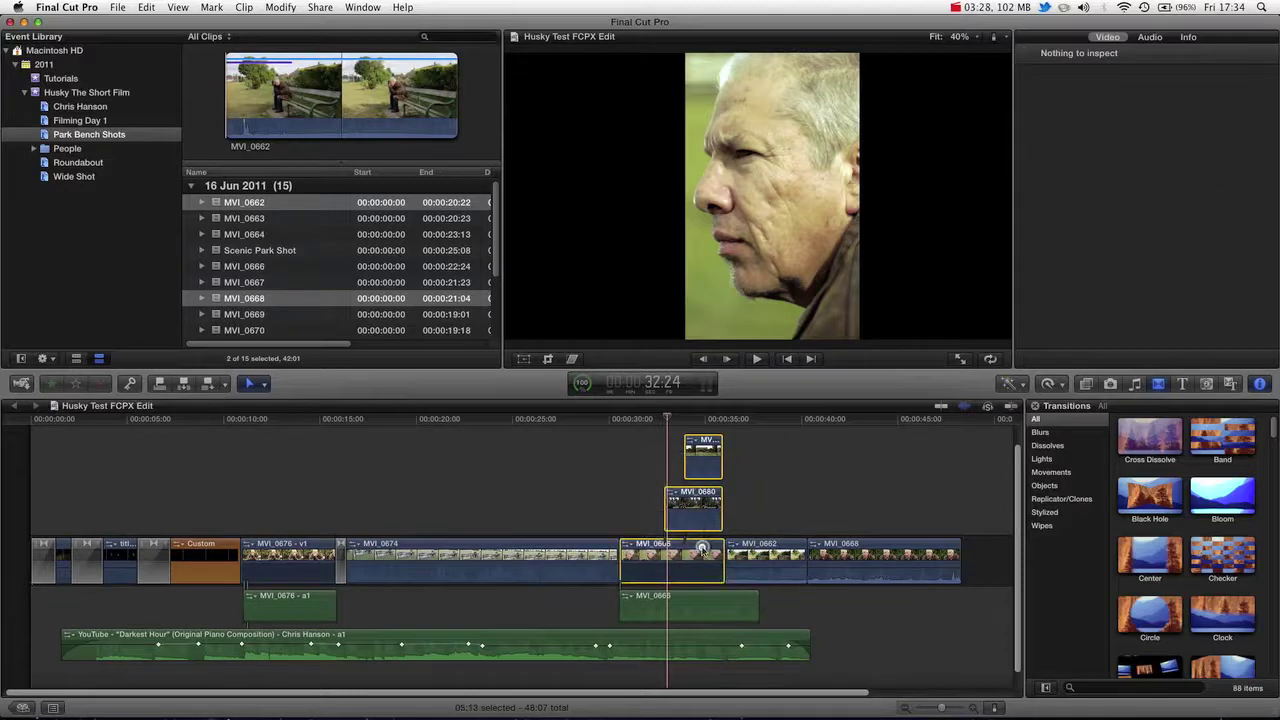
right_click(702, 547)
left_click(733, 465)
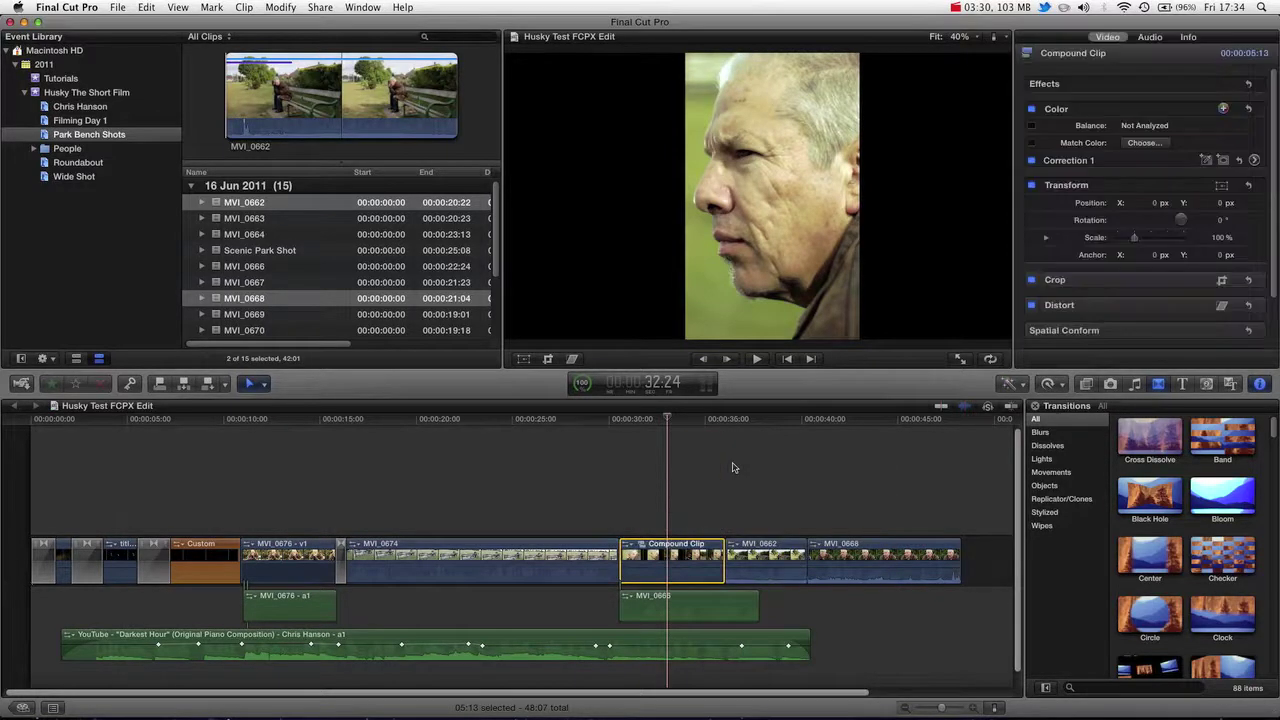
left_click_drag(631, 418, 727, 418)
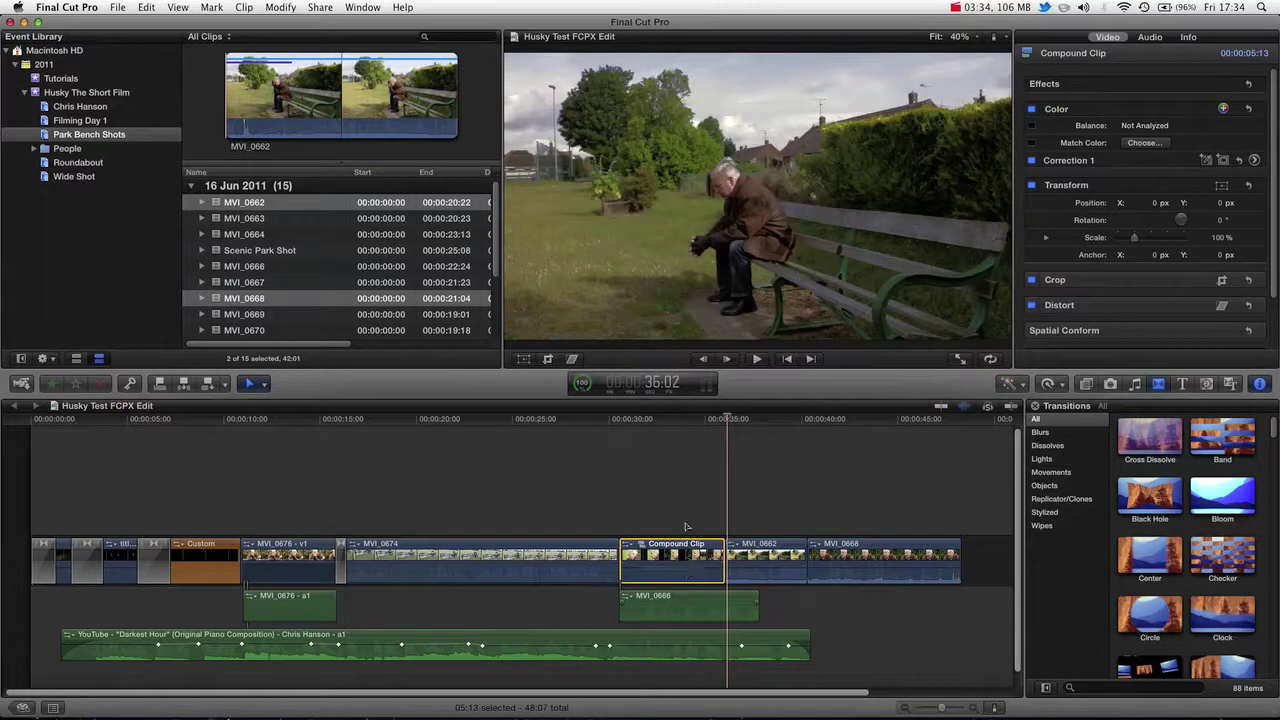
left_click(643, 419)
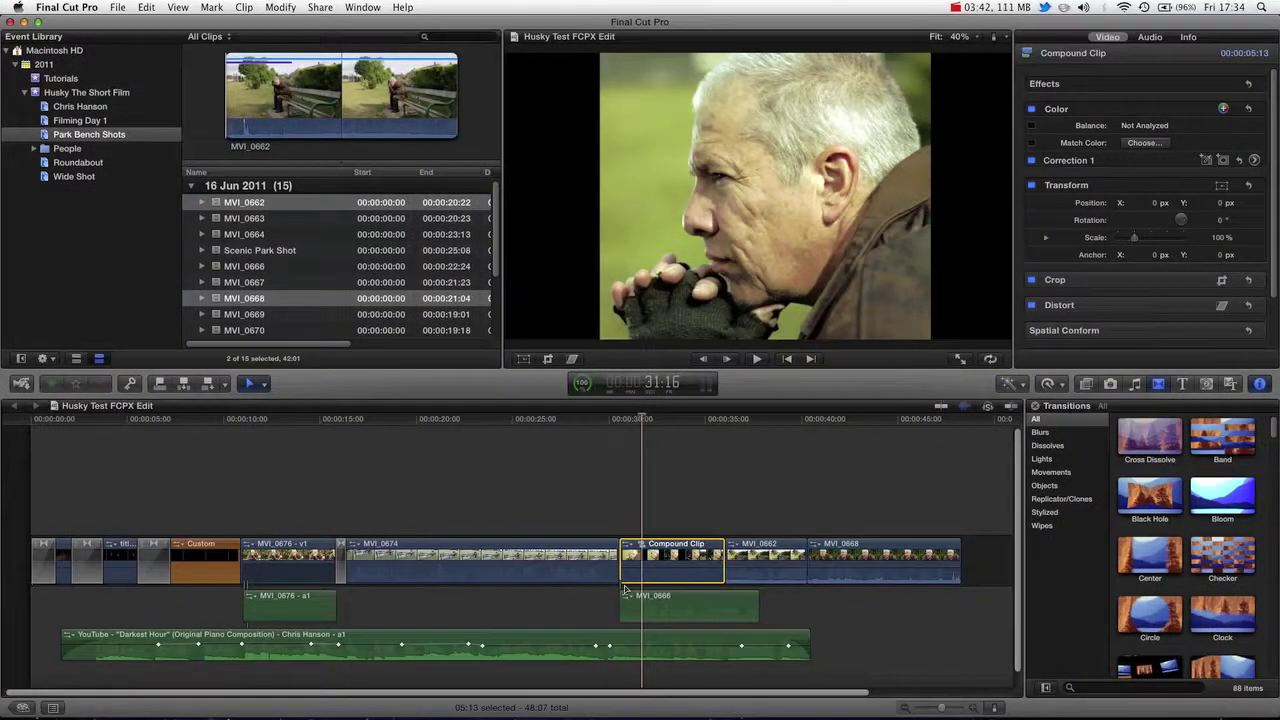
left_click_drag(676, 546, 397, 556)
left_click_drag(337, 420, 406, 424)
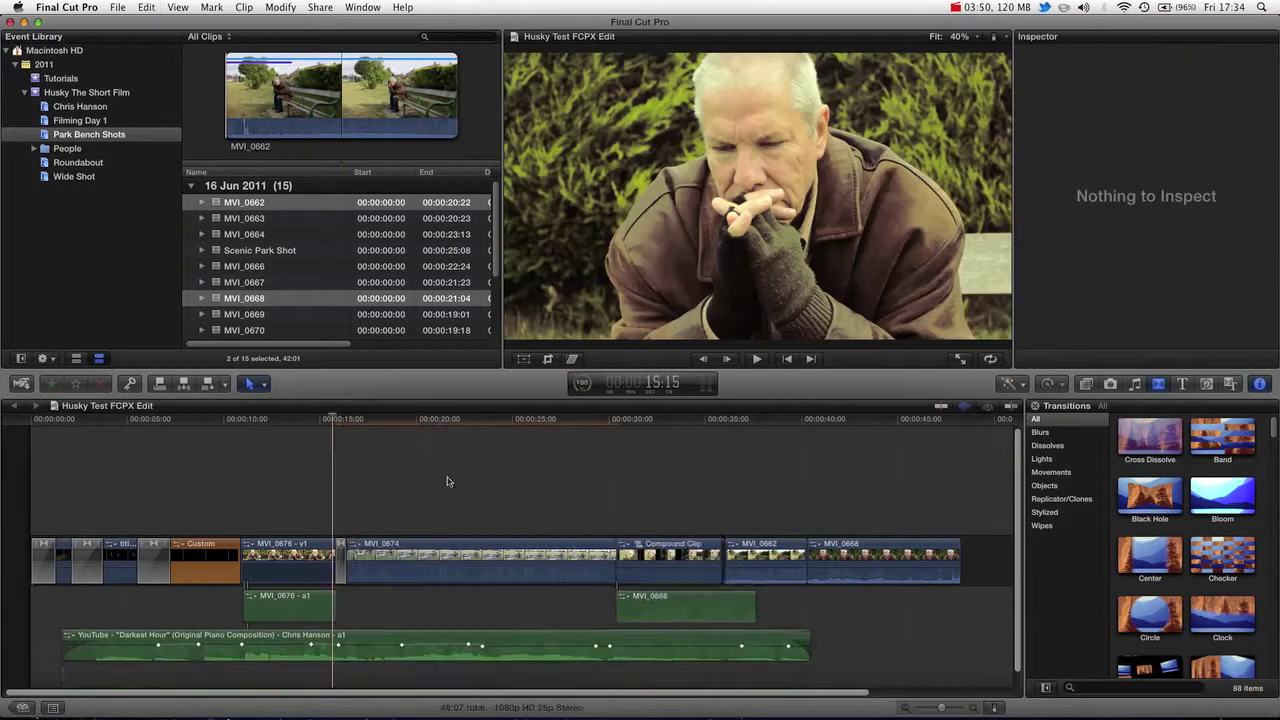
left_click_drag(624, 420, 722, 423)
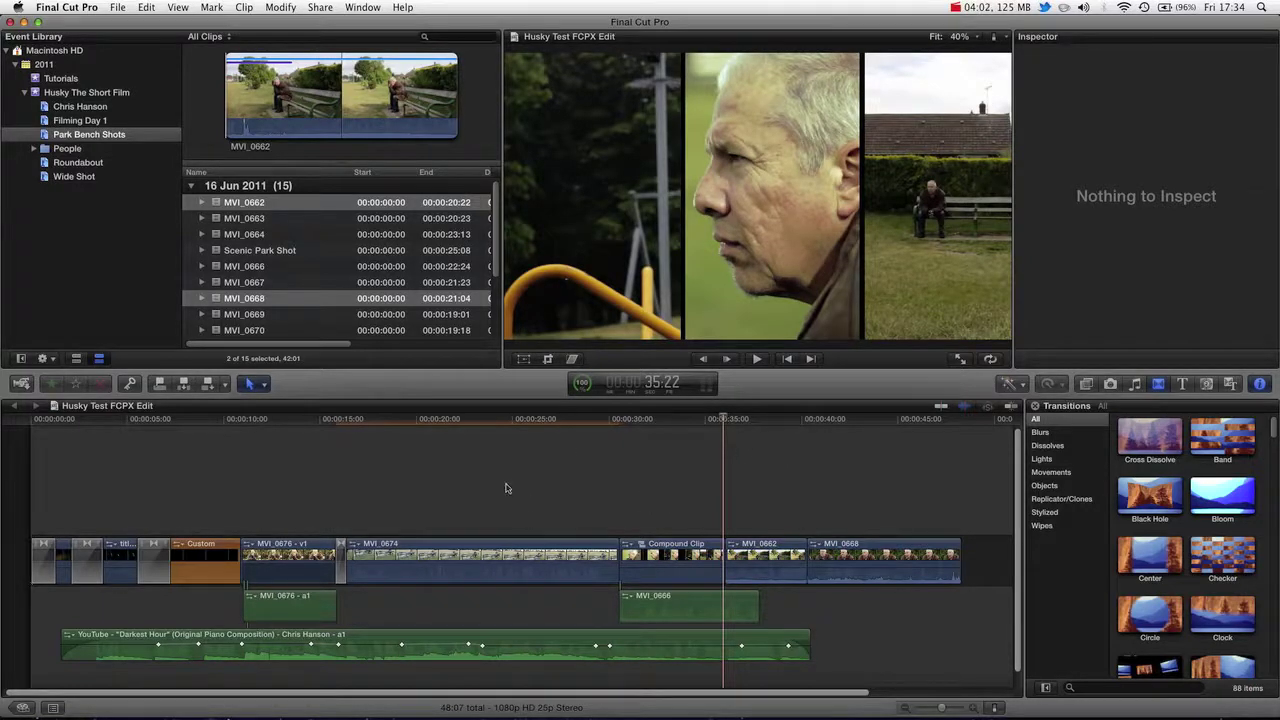
Make every clip in the edit one compound clip, then Break Apart Clip Items on it.
left_click_drag(66, 485, 956, 670)
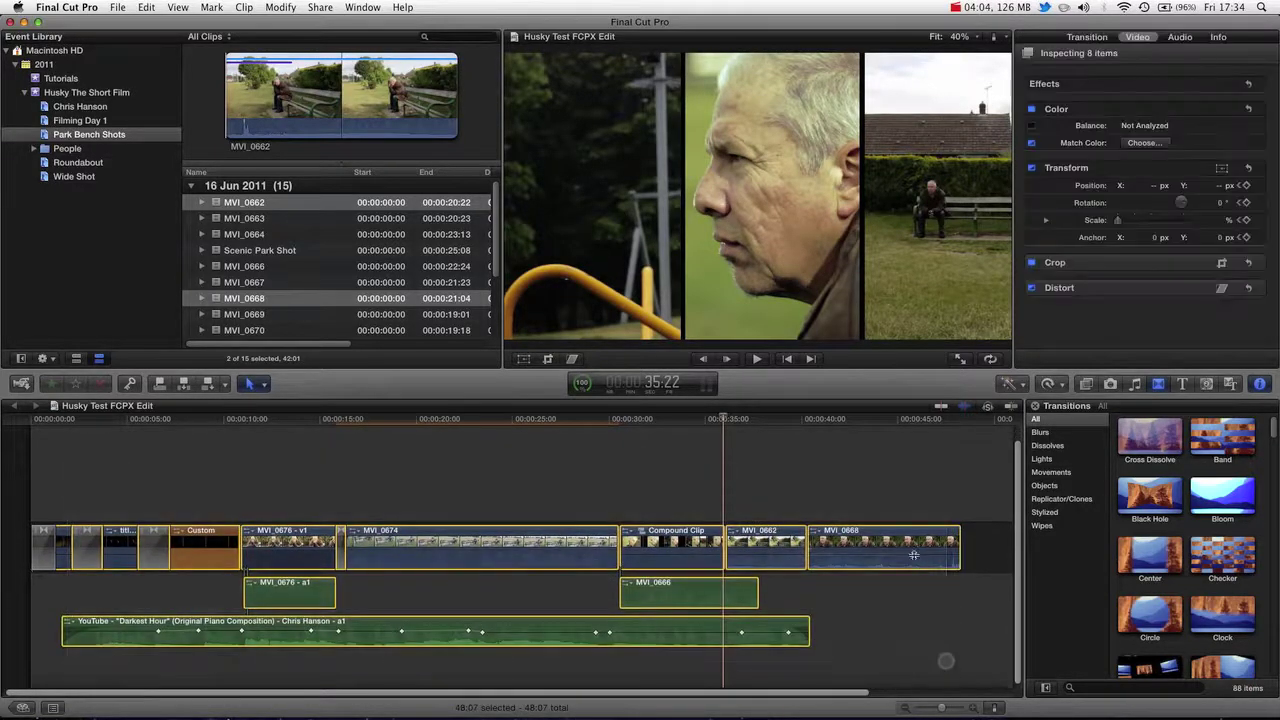
right_click(891, 548)
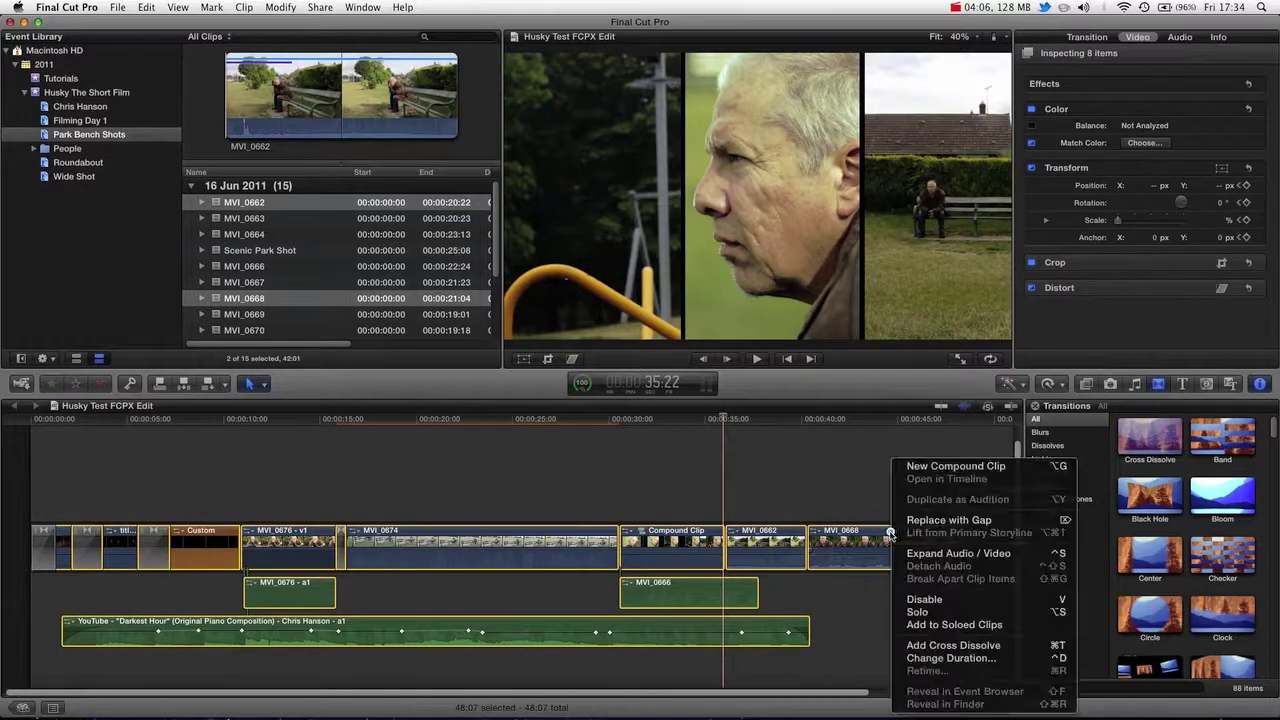
left_click(927, 467)
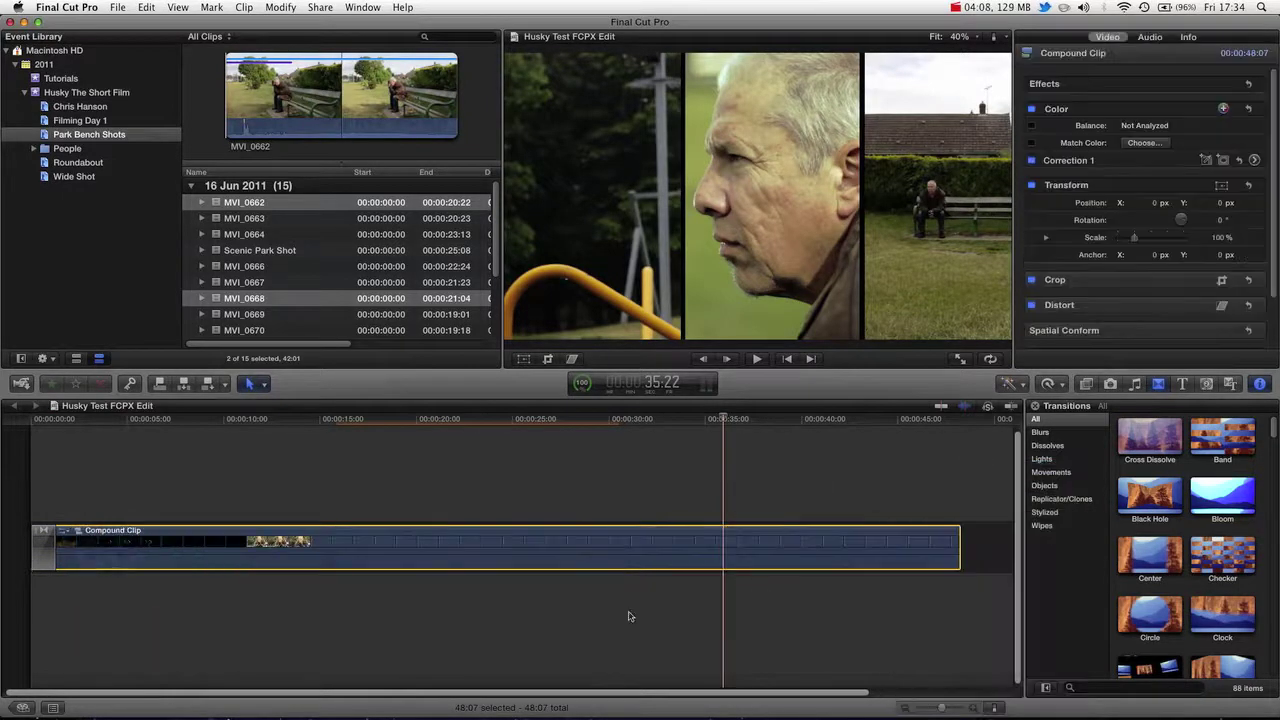
right_click(465, 538)
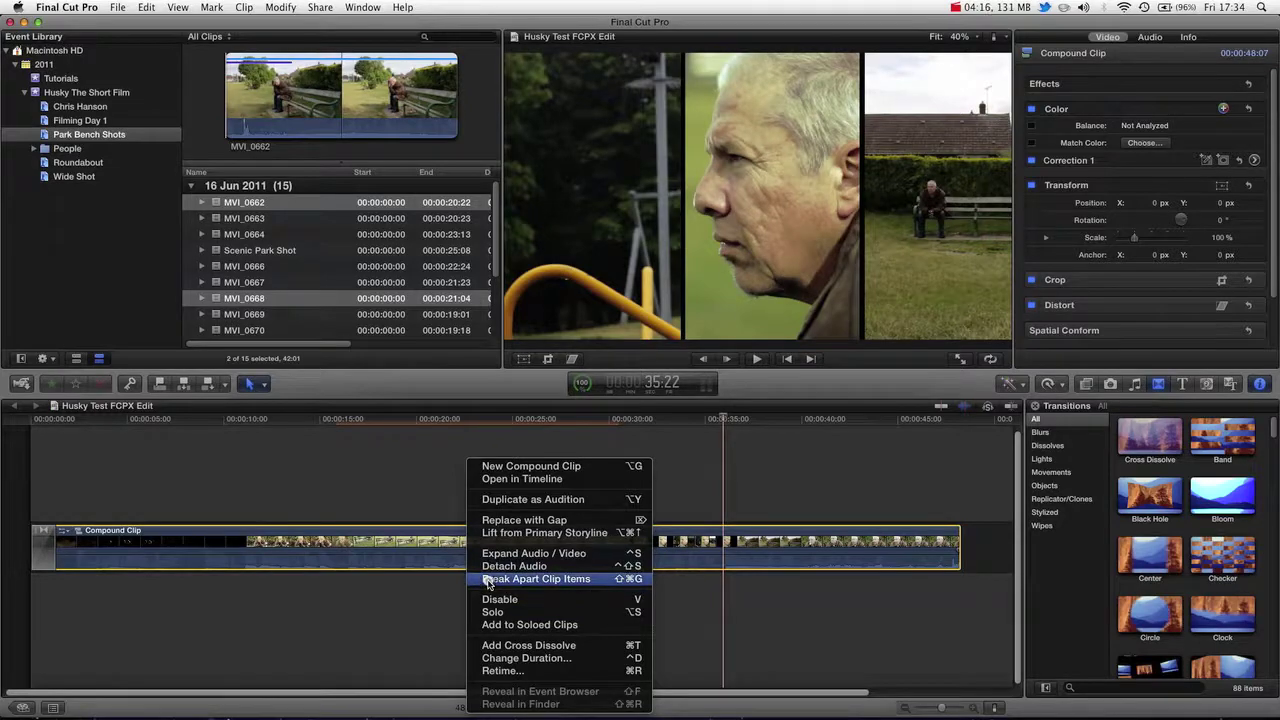
left_click(489, 579)
left_click(579, 490)
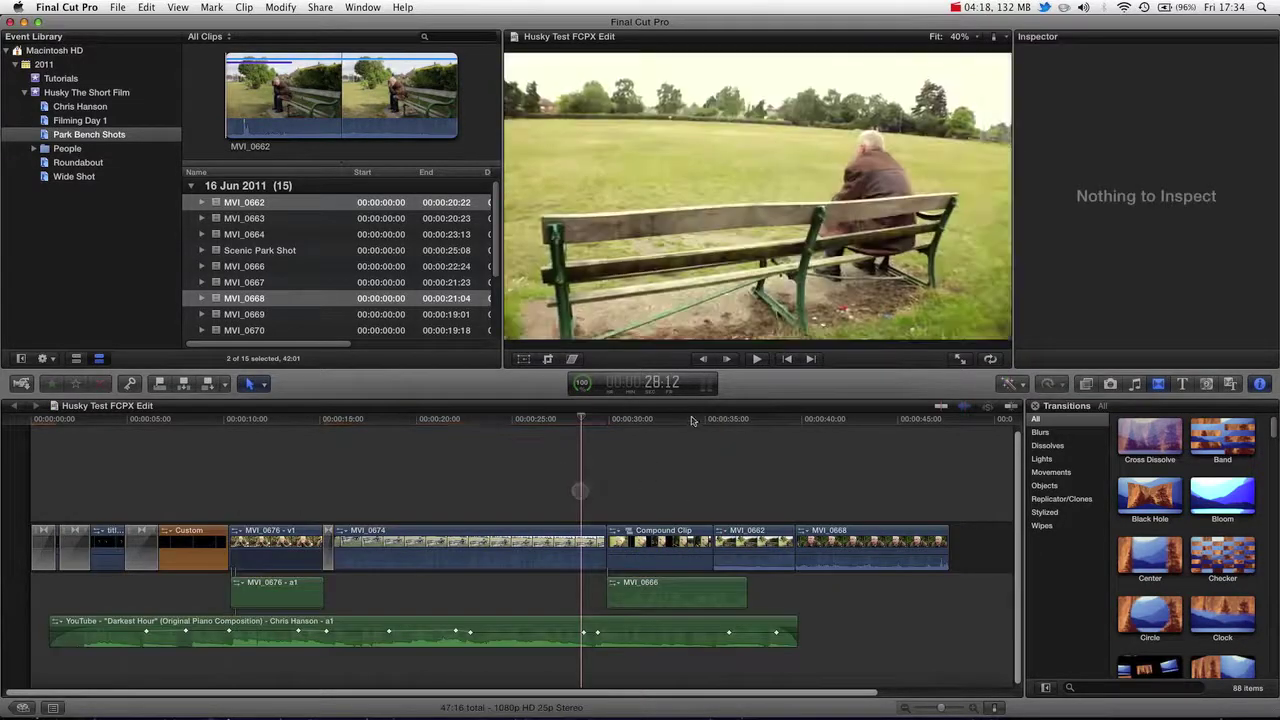
scroll(850, 470, "right", 2)
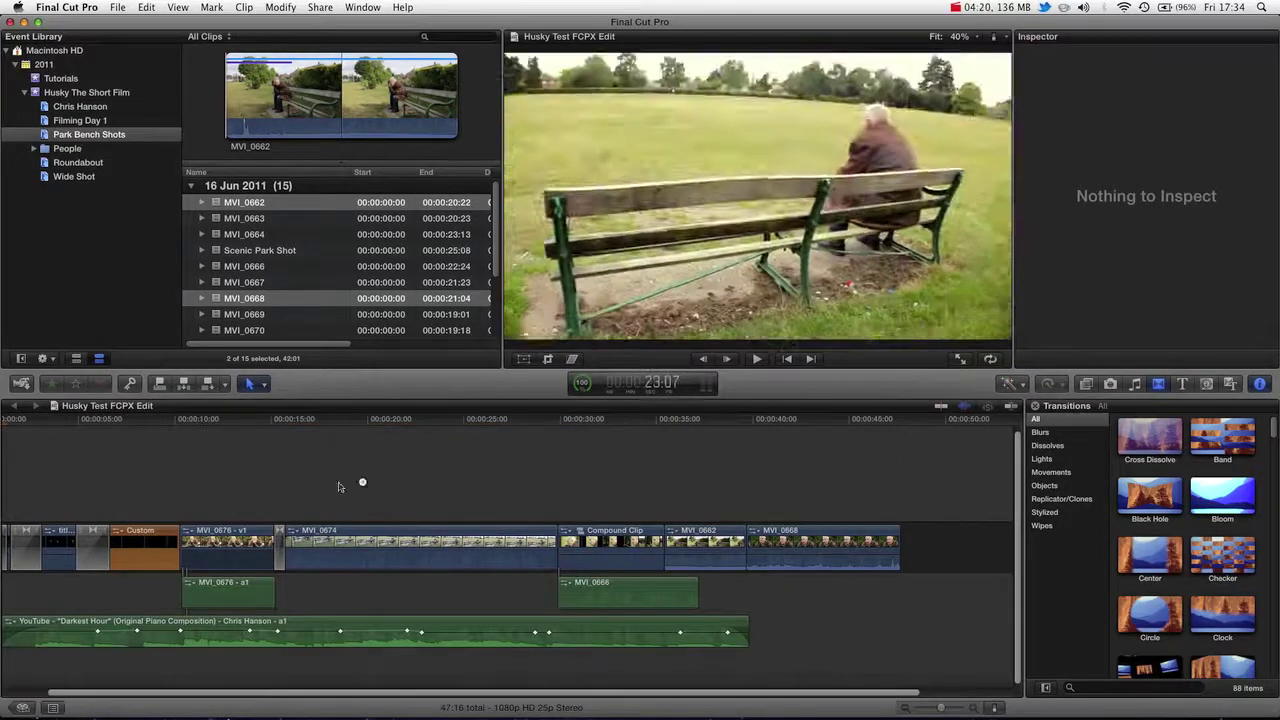
scroll(338, 487, "left", 2)
left_click(351, 502)
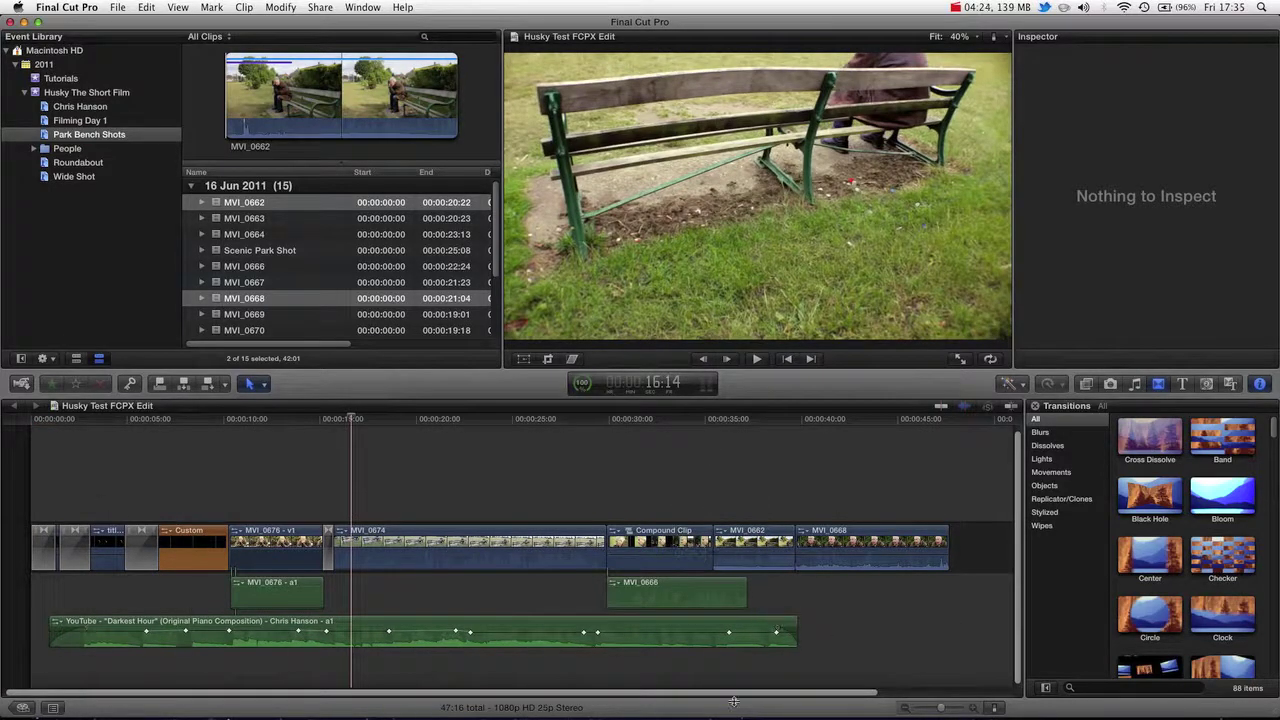
left_click(675, 530)
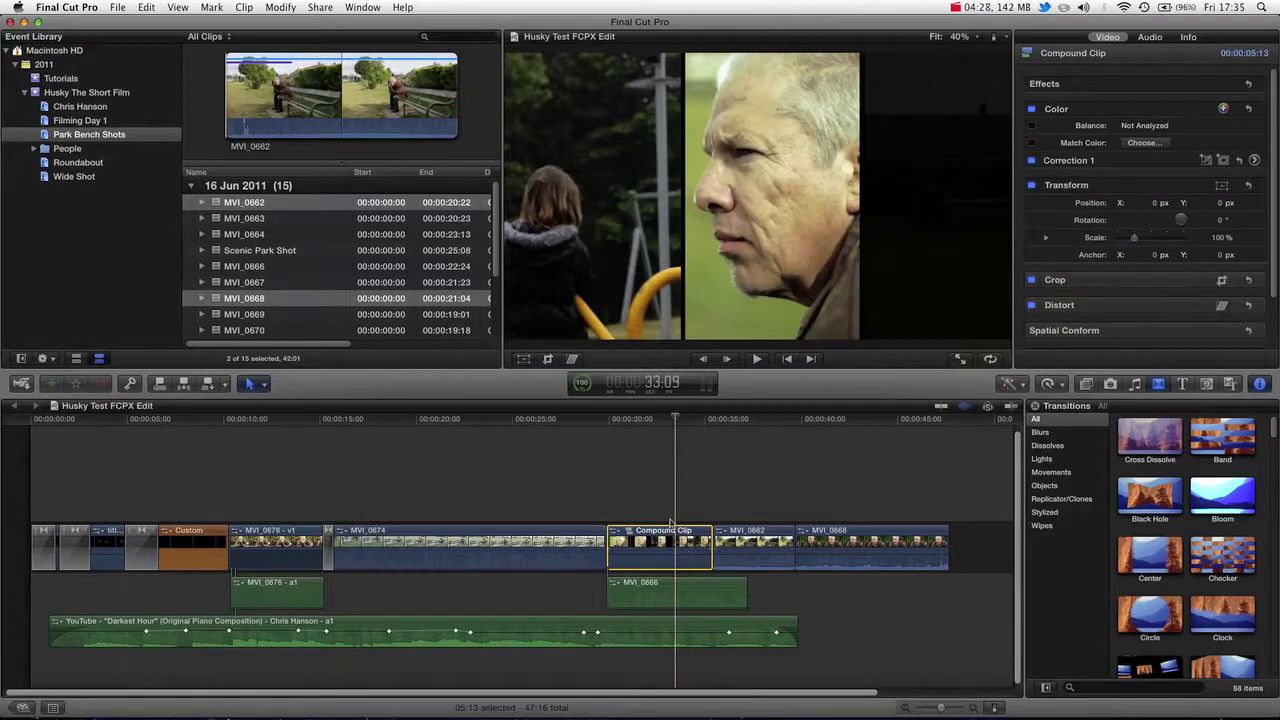
right_click(660, 537)
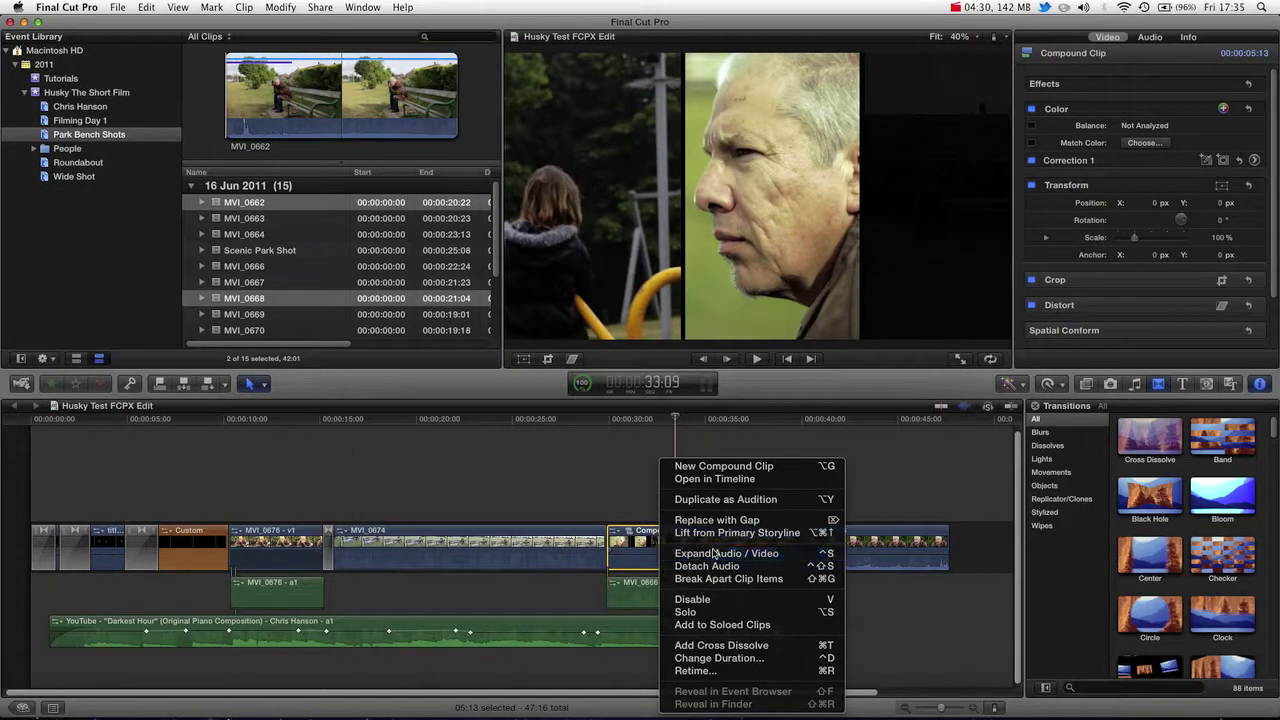
left_click(723, 579)
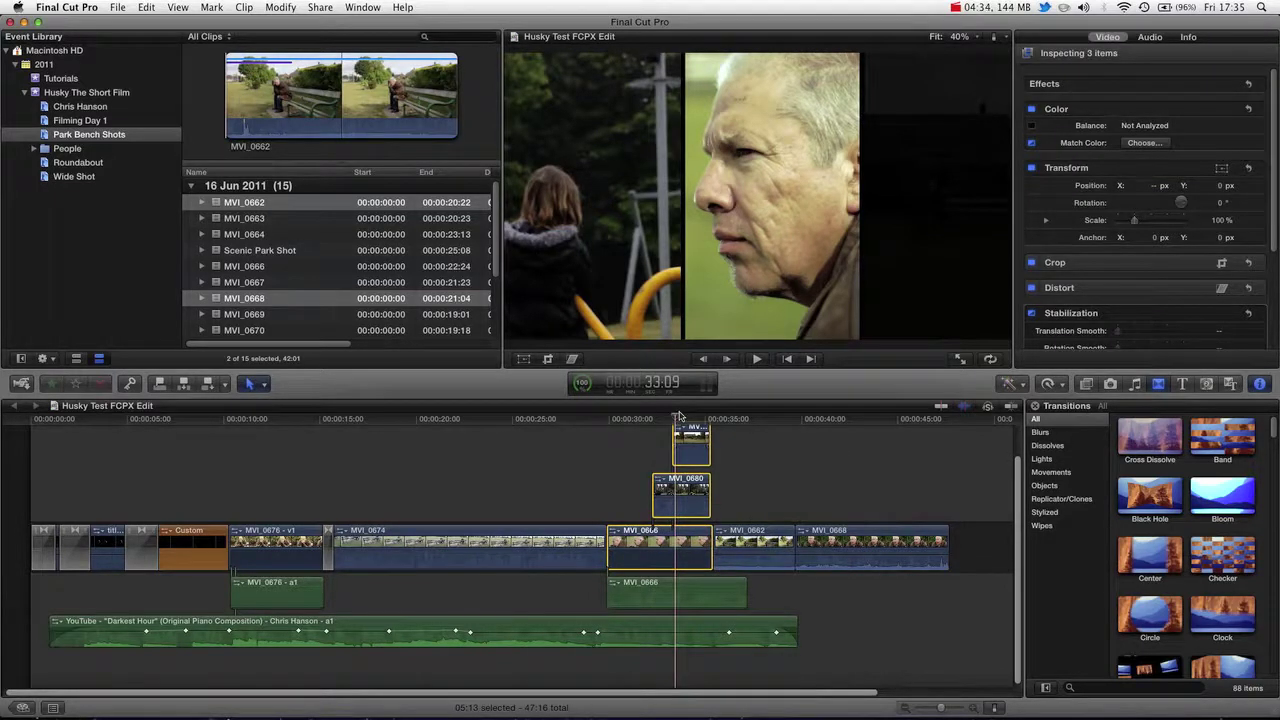
right_click(662, 557)
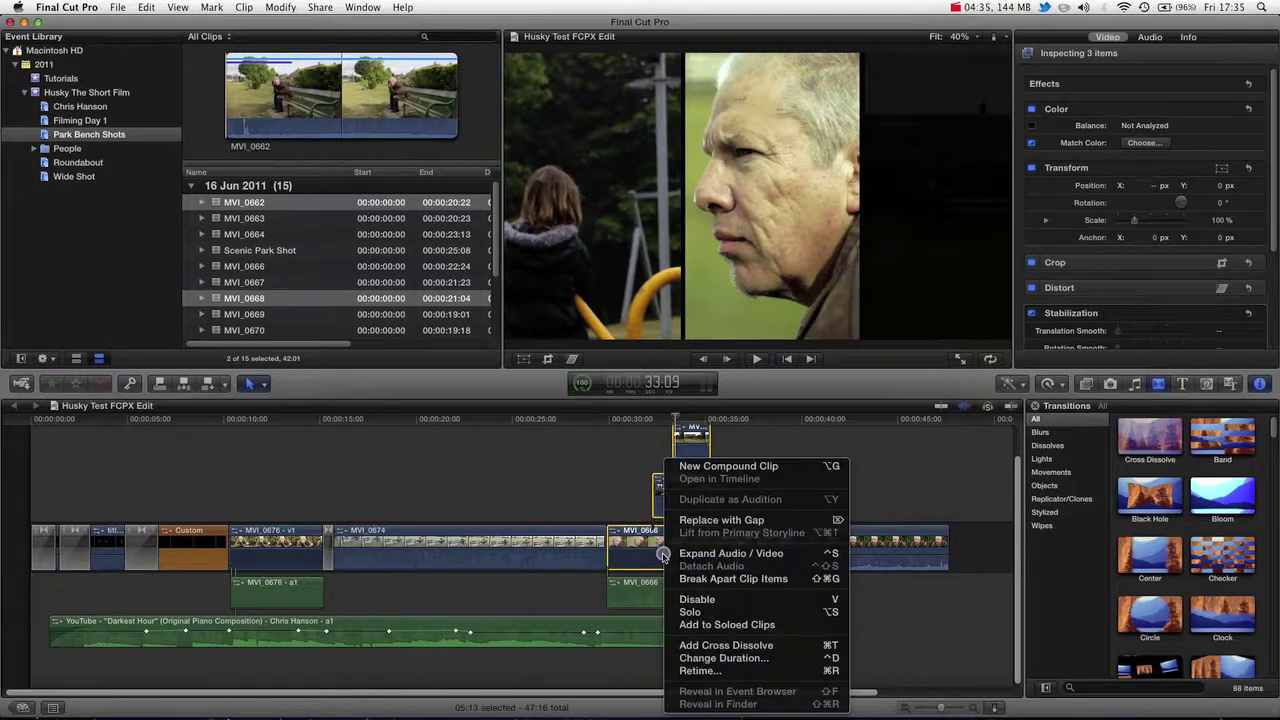
left_click(690, 467)
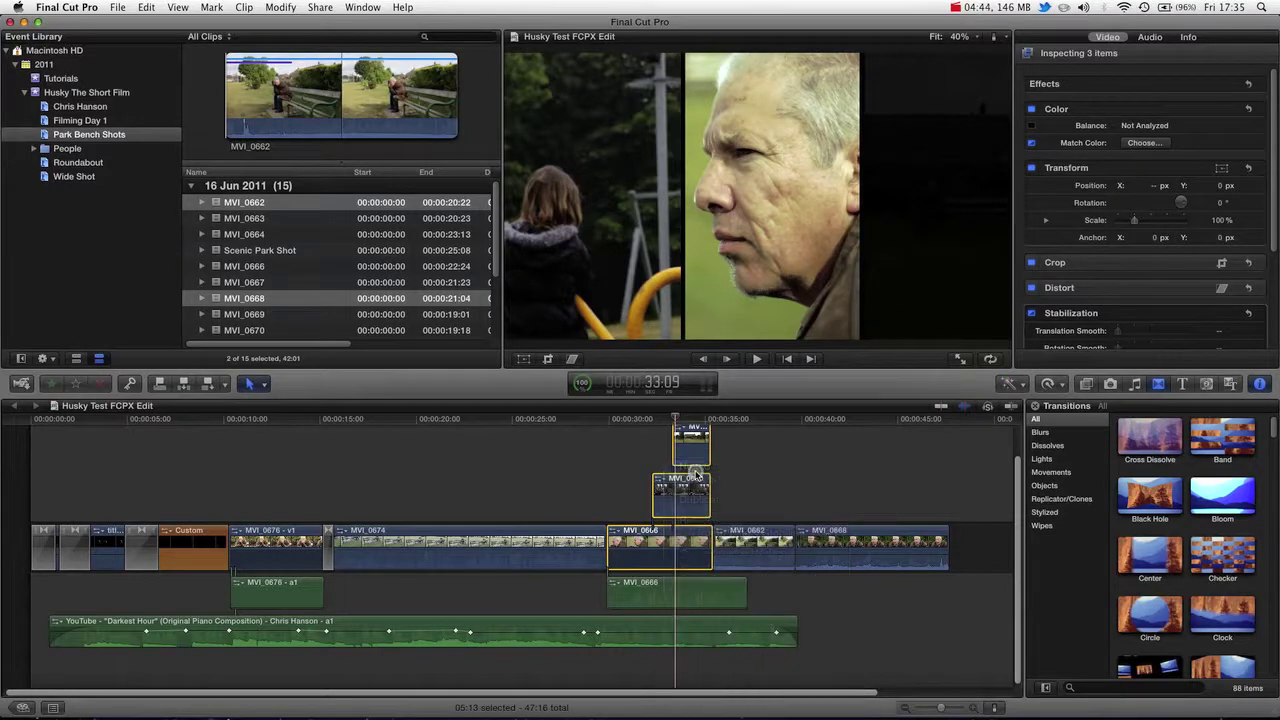
left_click(750, 469)
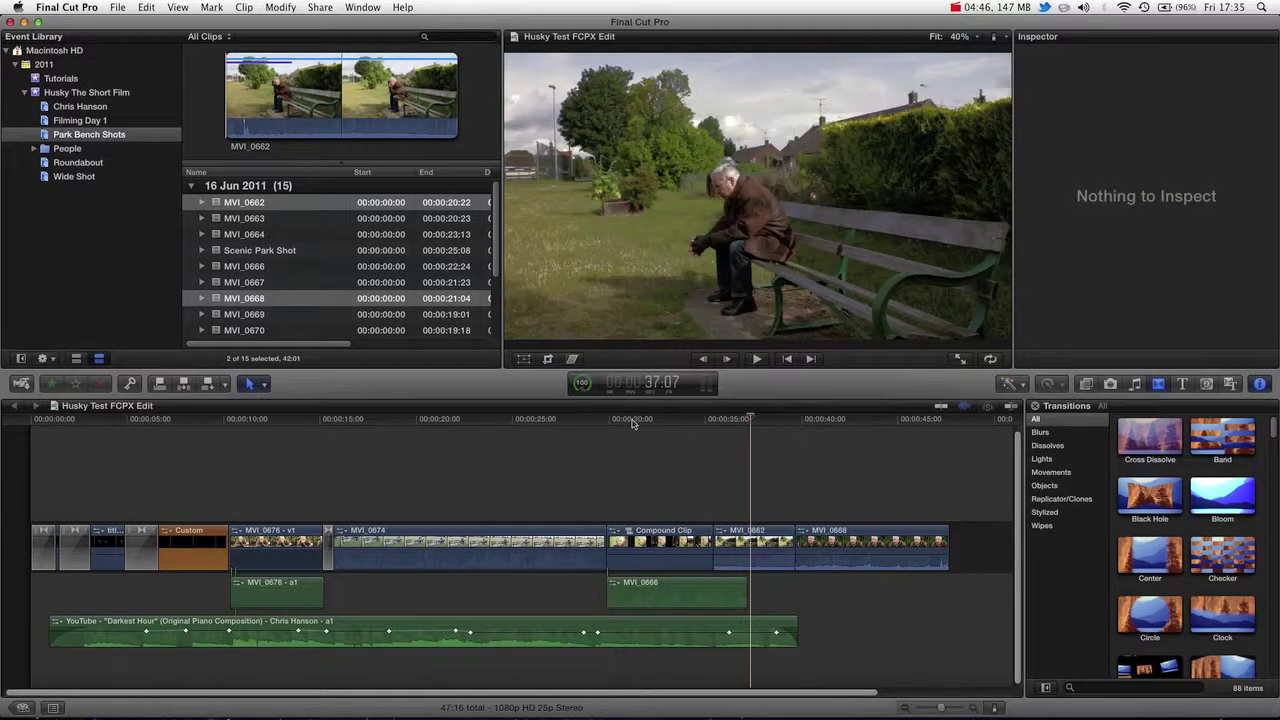
Review the close-up around 30 seconds, select MVI_0662 and MVI_0668, and open the Final Cut Pro menu.
left_click_drag(631, 425, 602, 437)
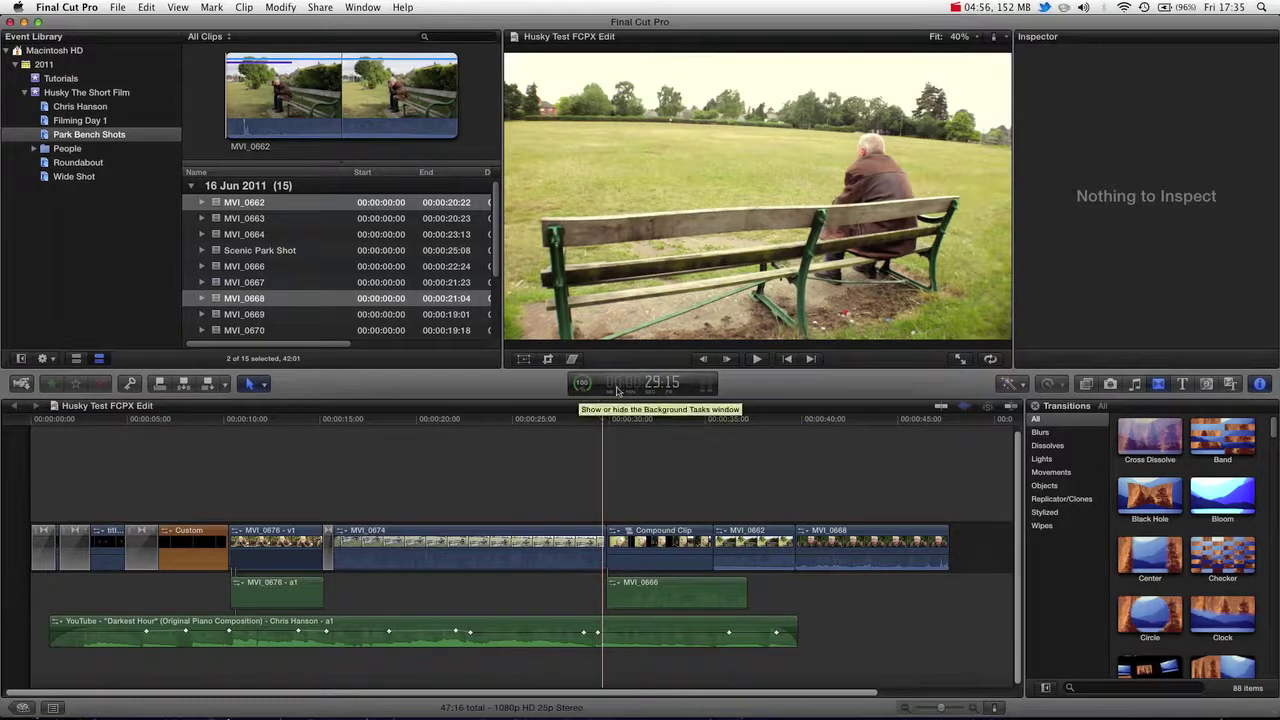
left_click_drag(636, 424, 617, 443)
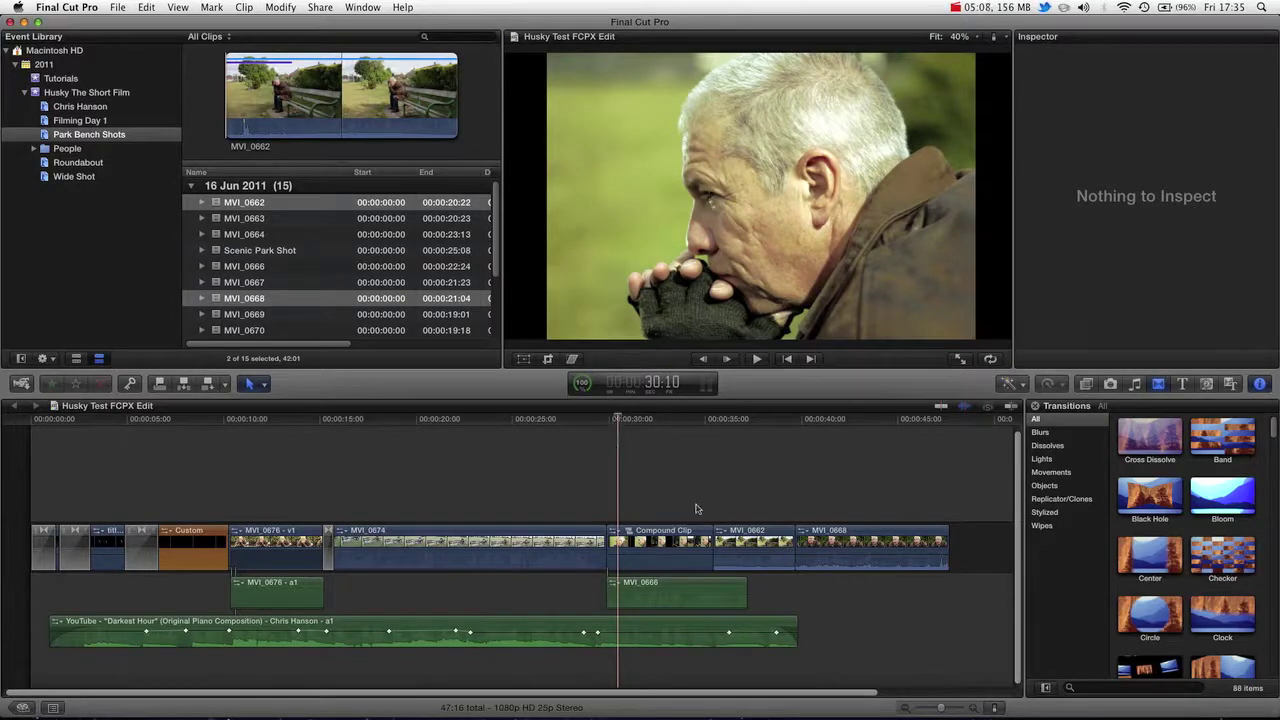
left_click_drag(724, 473, 875, 545)
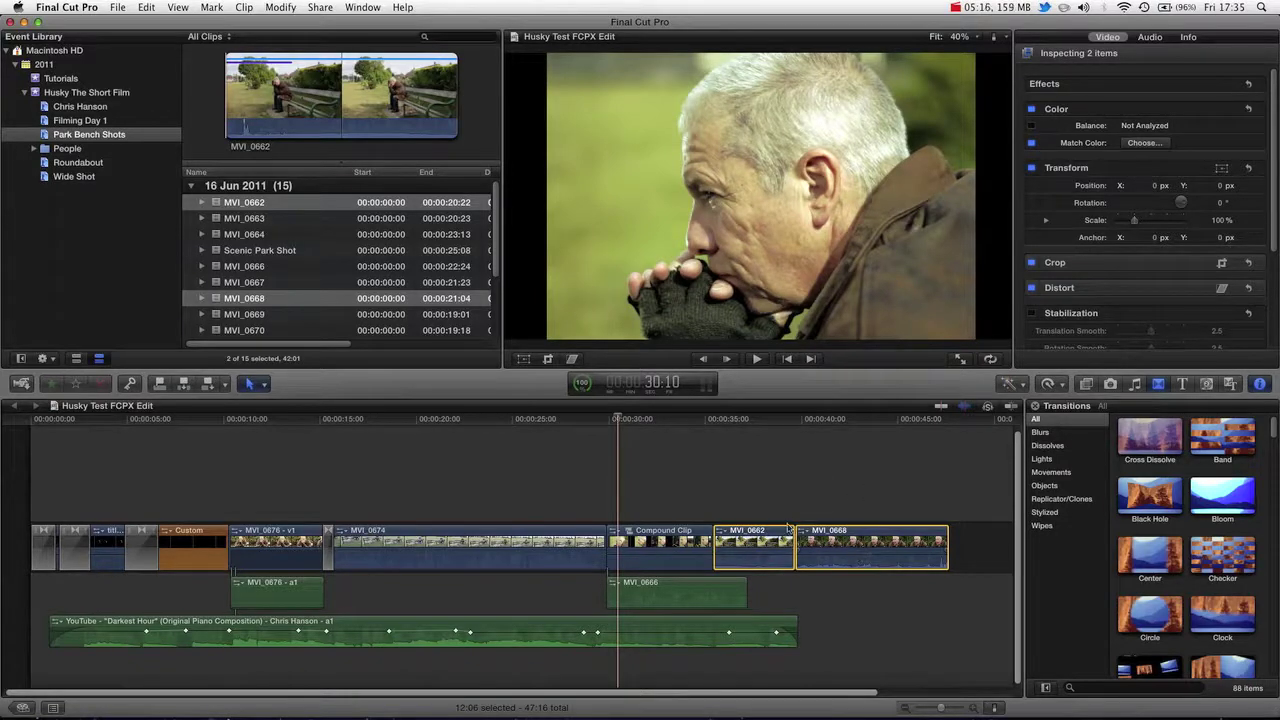
left_click_drag(400, 420, 610, 418)
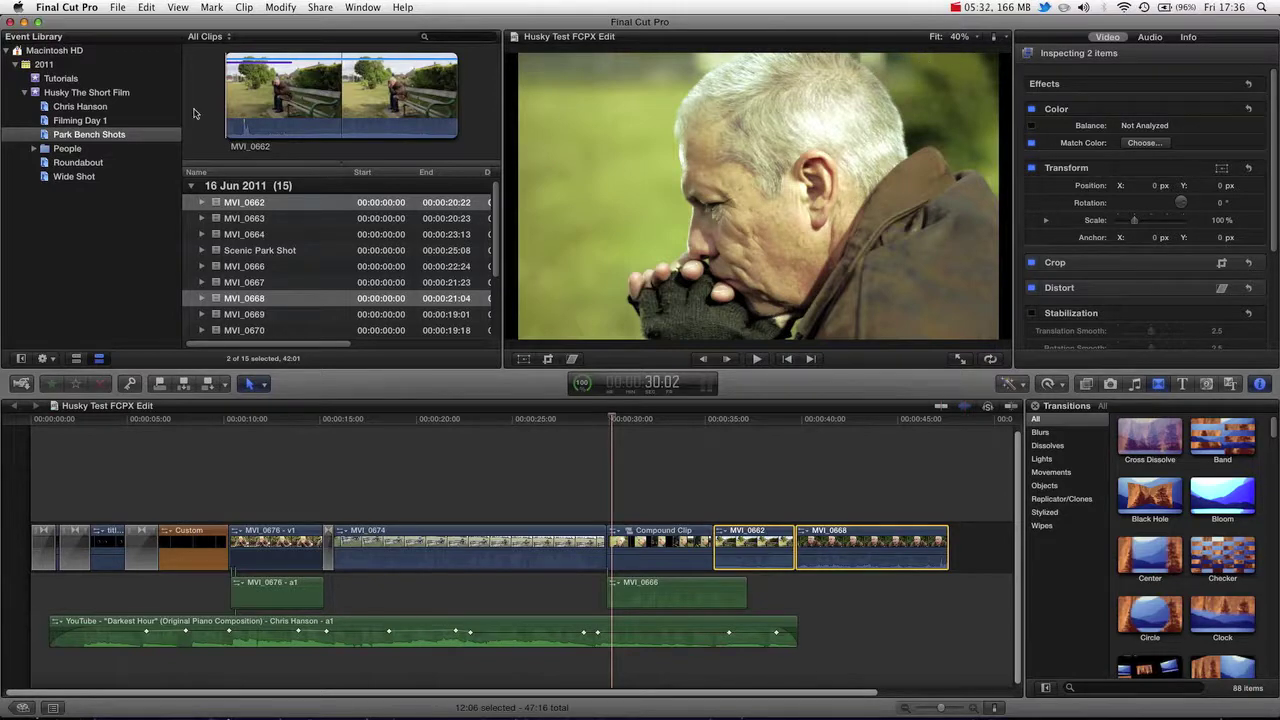
left_click(89, 6)
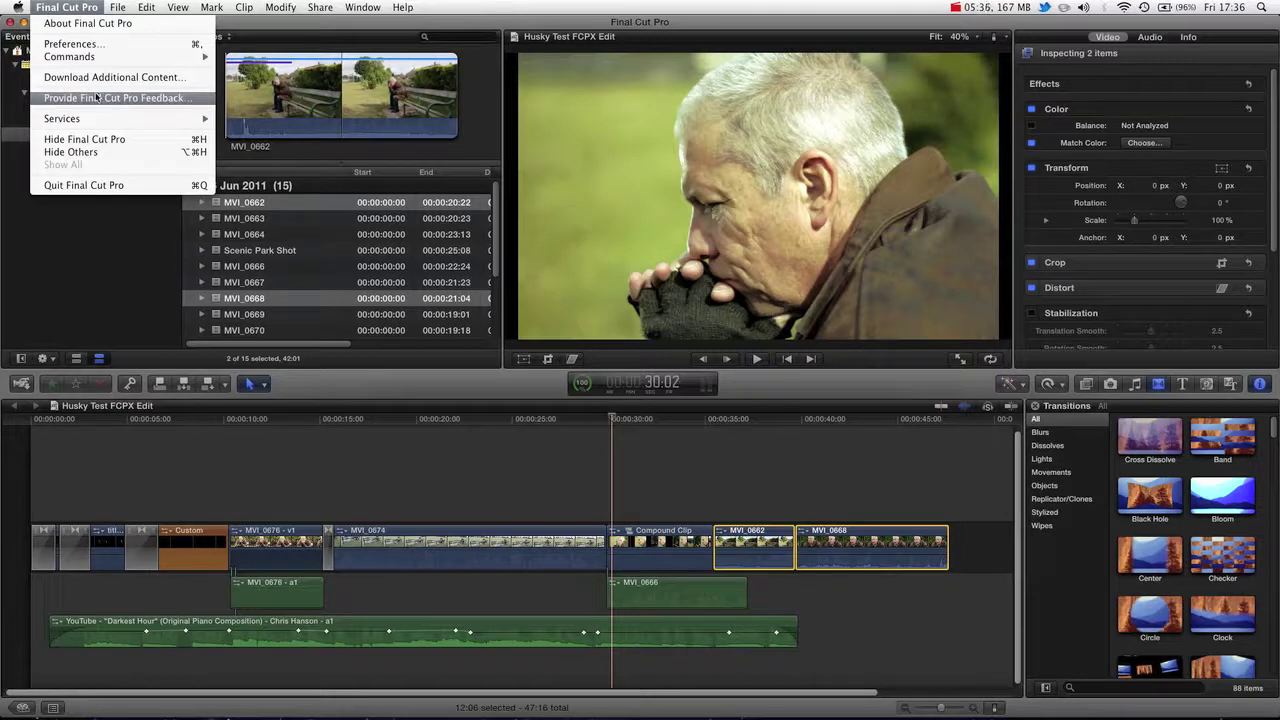
Dismiss the Final Cut Pro menu and move the playhead to the park-bench frame at 00:36.
left_click(733, 420)
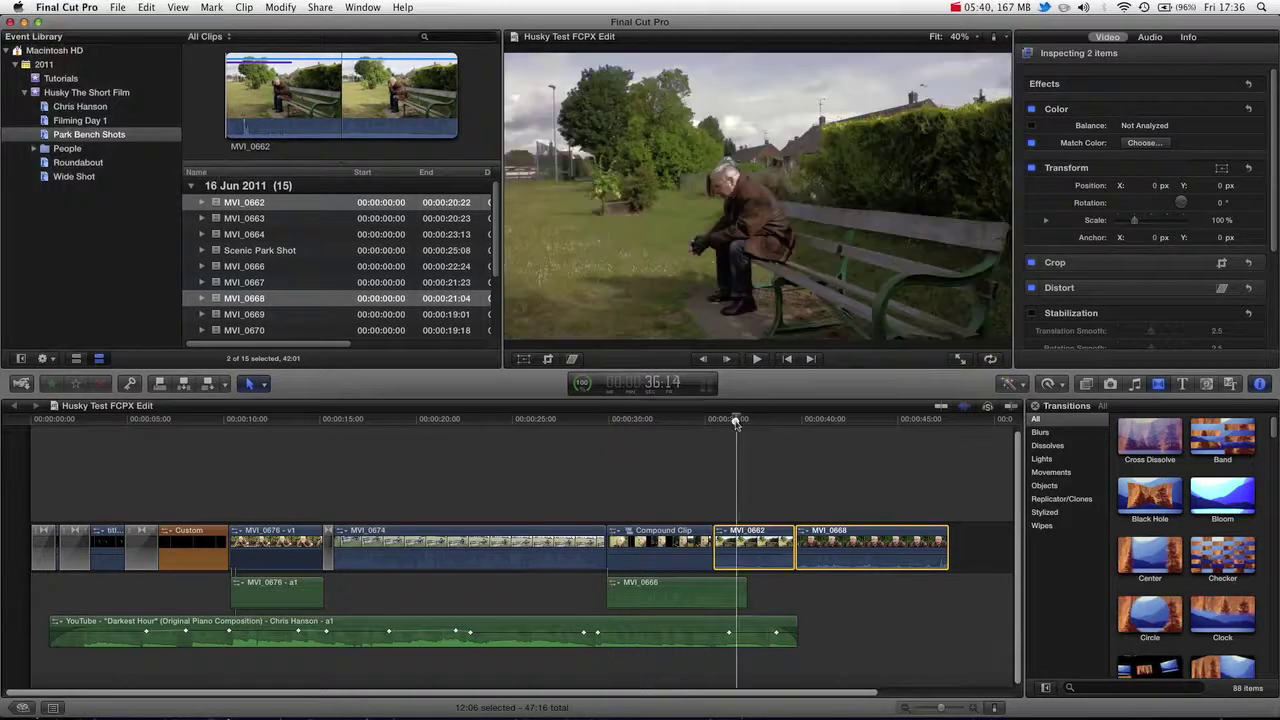